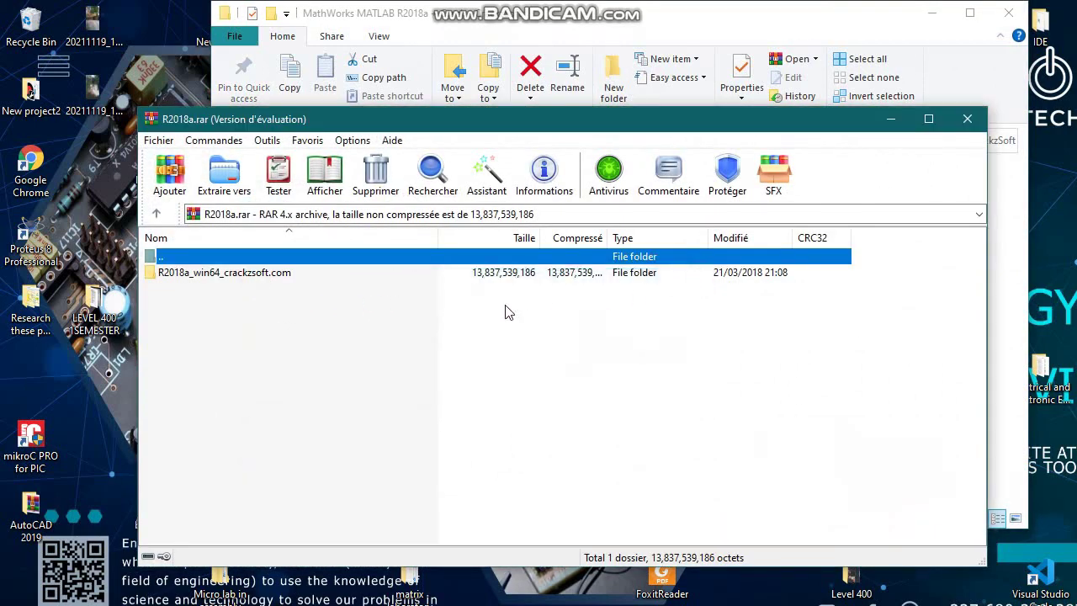
Open the R2018a_win64_crackzsoft.com folder inside the R2018a.rar archive and run setup.exe
double_click(252, 272)
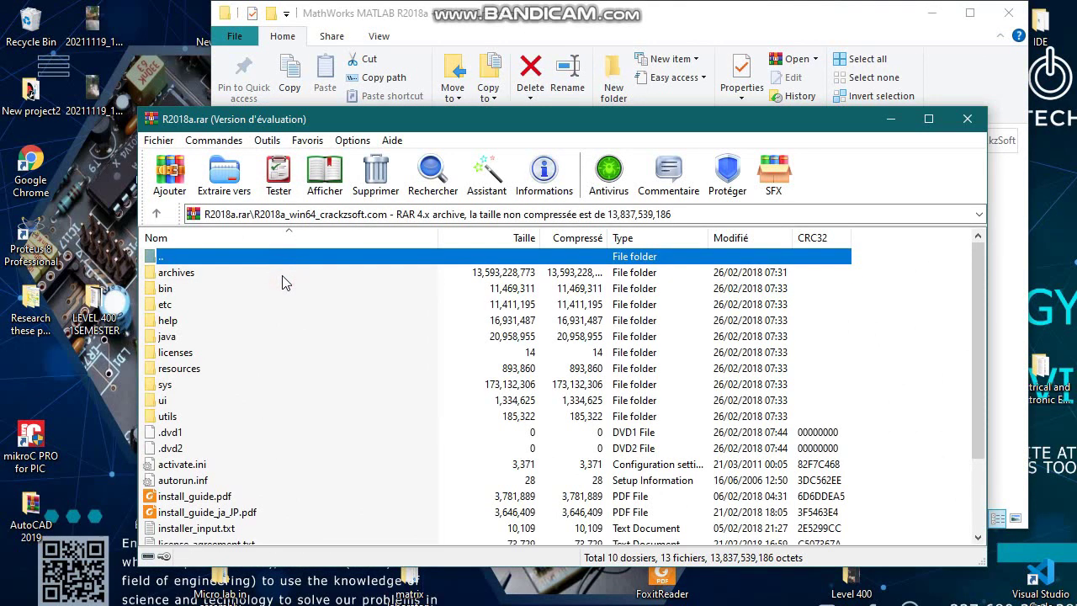
scroll(285, 328, "down", 2)
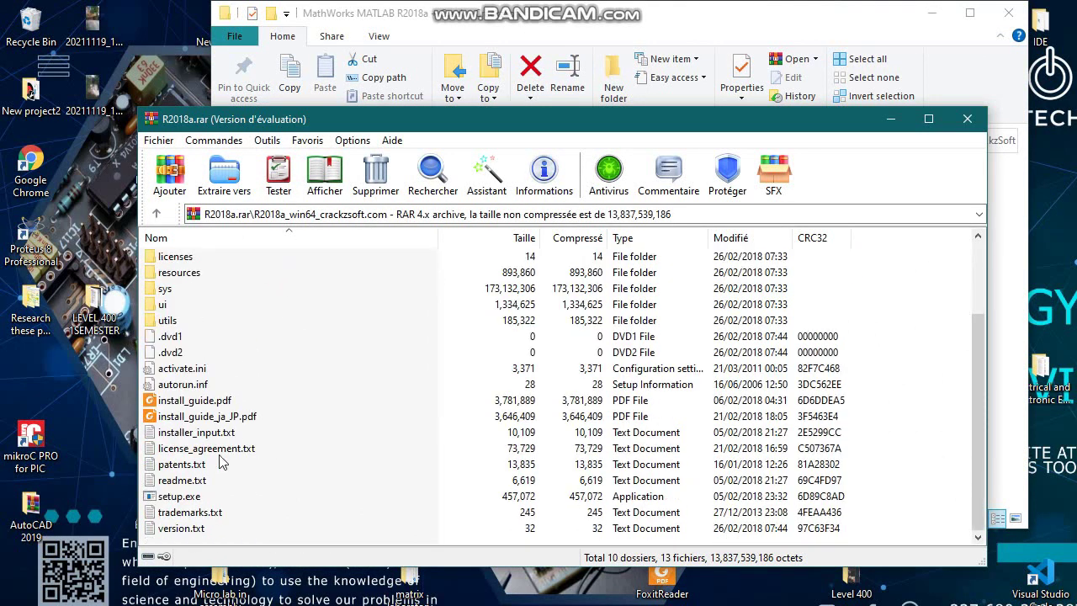
double_click(319, 498)
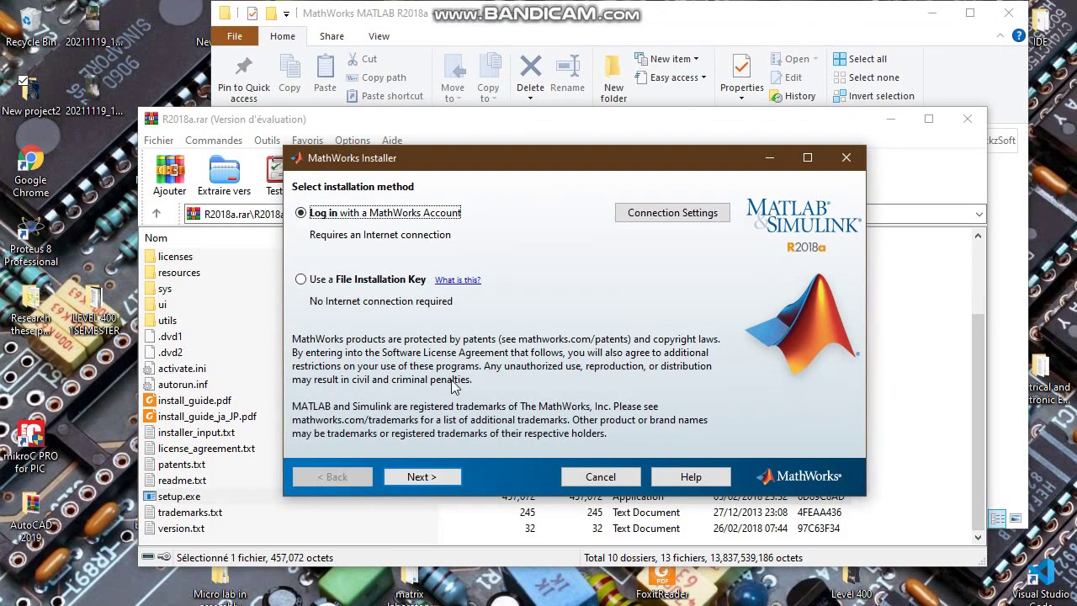
Choose installation with a File Installation Key and accept the terms of the license agreement
left_click(302, 280)
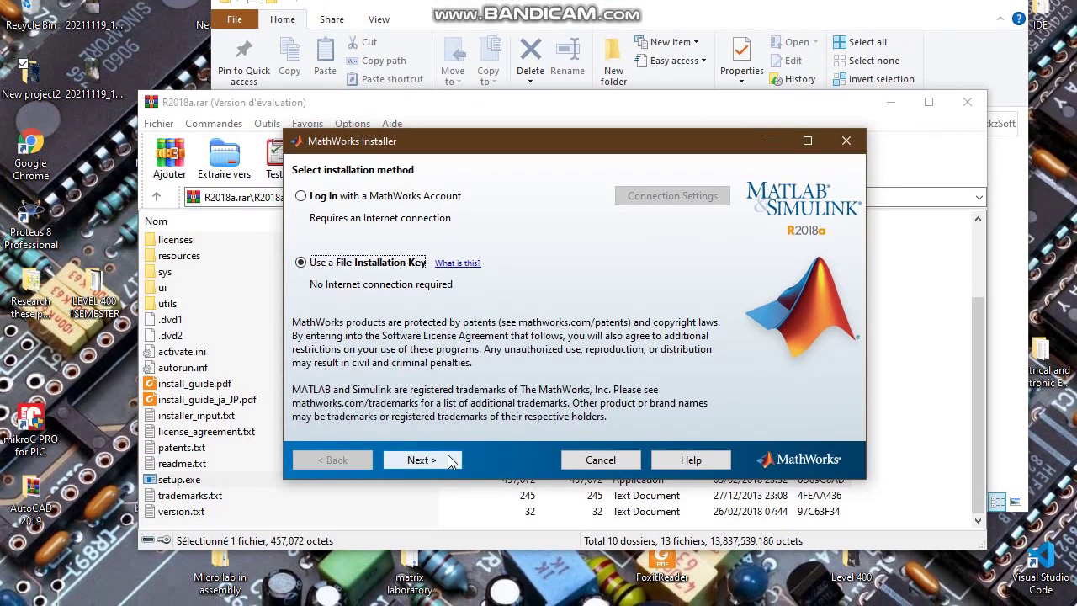
left_click(449, 460)
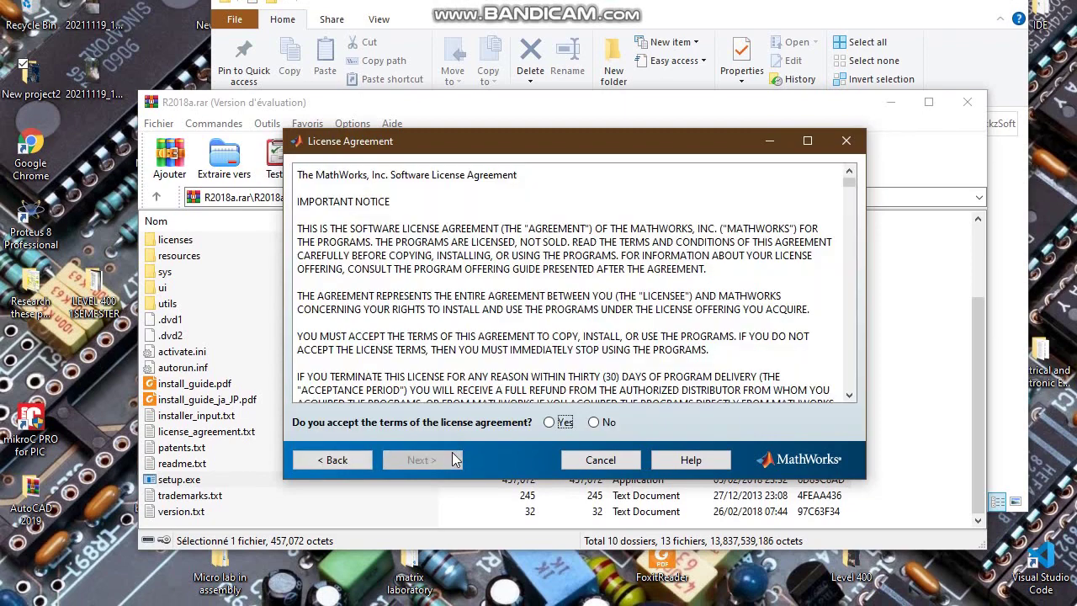
left_click(548, 423)
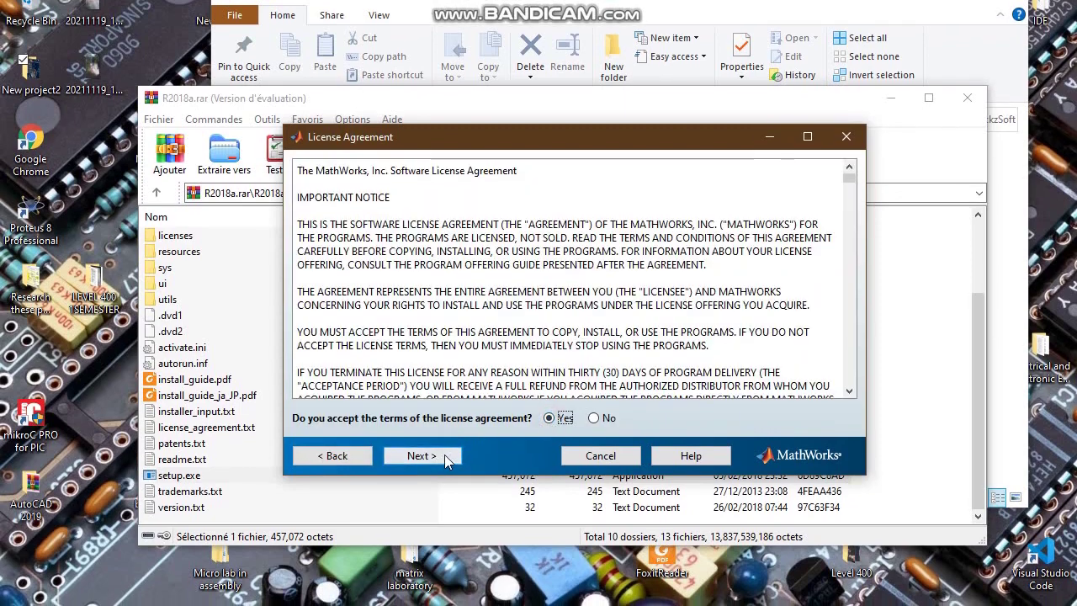
left_click(421, 455)
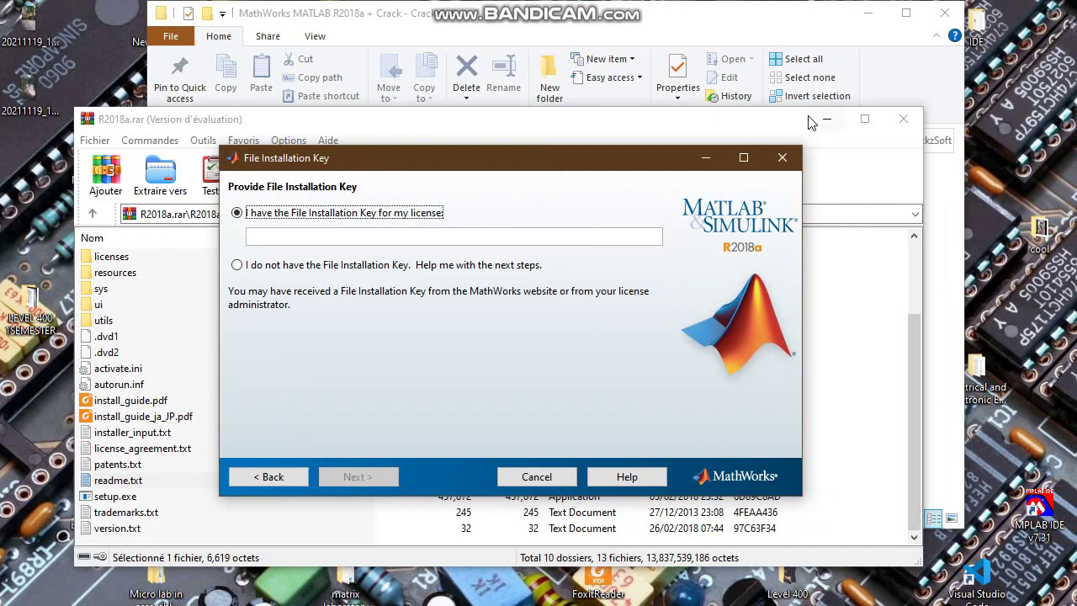
Switch to File Explorer and open the readme text file in the nested Crack_crackzsoft.com folder
left_click(873, 122)
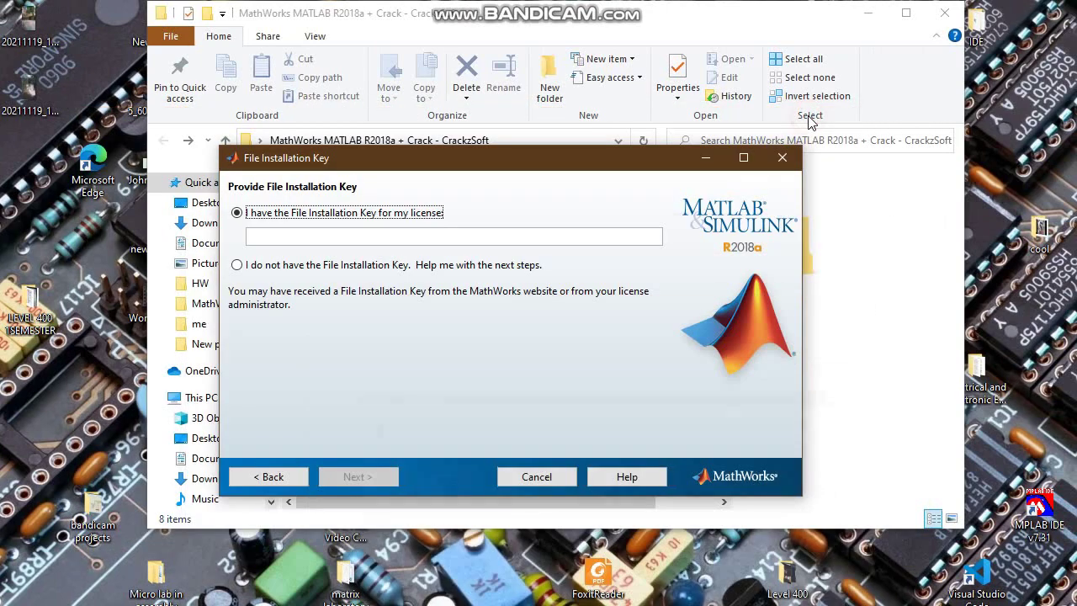
left_click(624, 34)
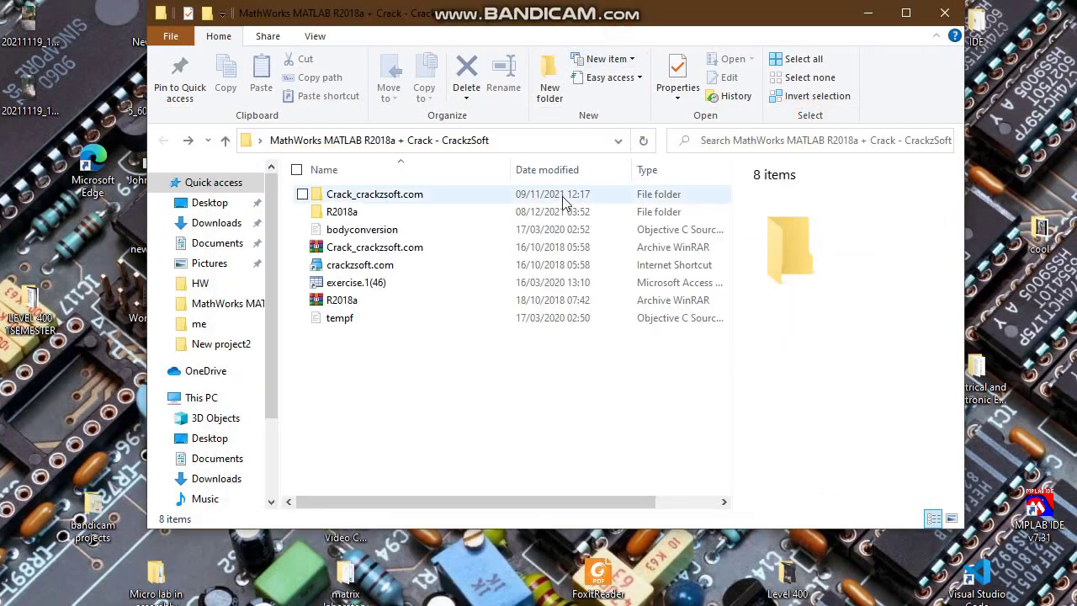
double_click(386, 196)
double_click(381, 197)
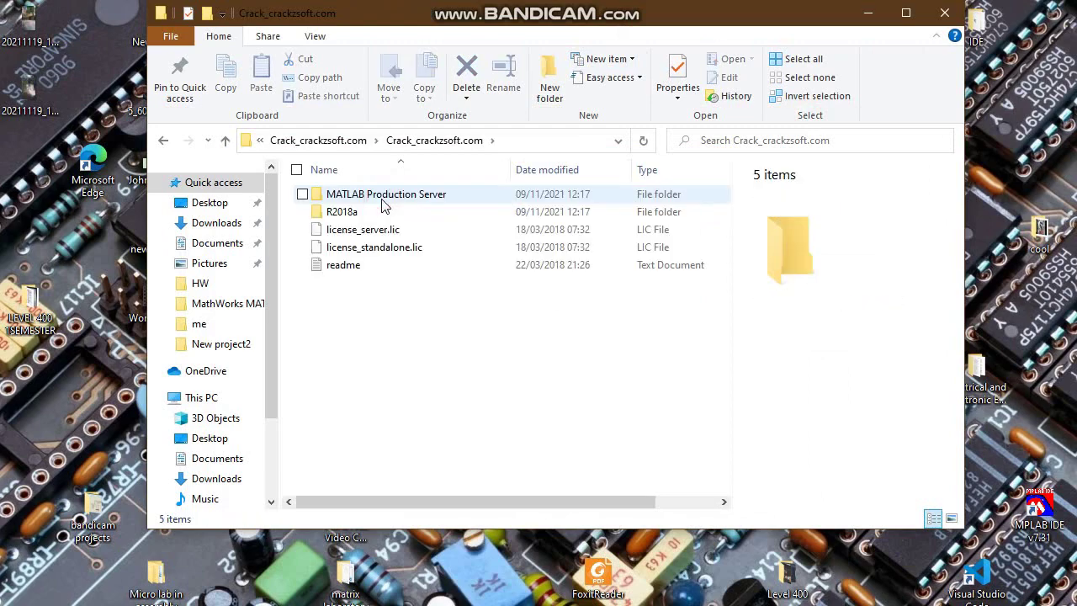
double_click(354, 268)
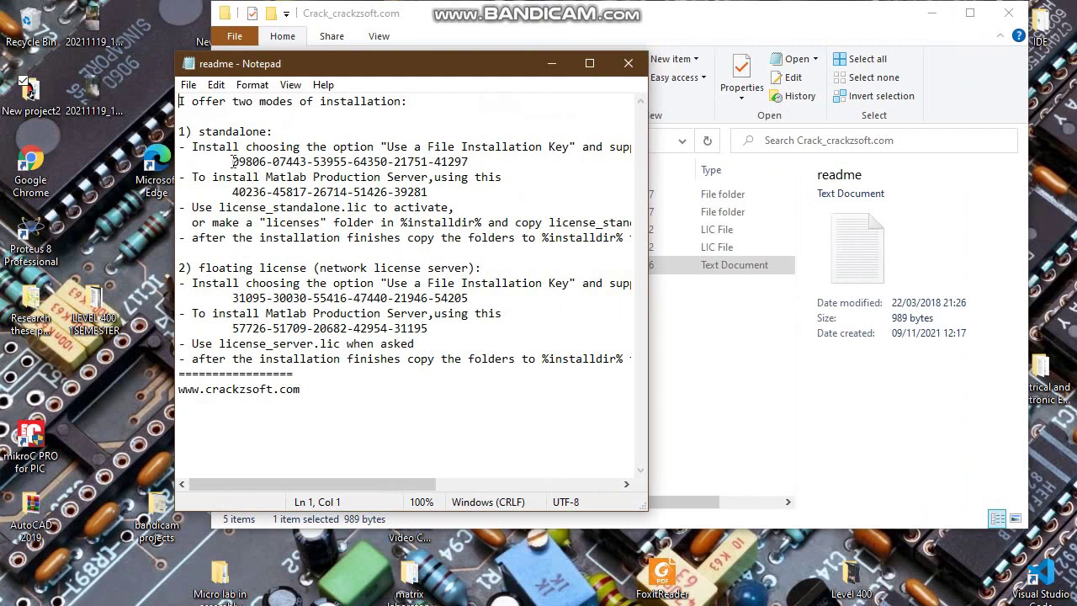
Copy the file installation key listed under the standalone mode in the readme
left_click_drag(233, 161, 464, 162)
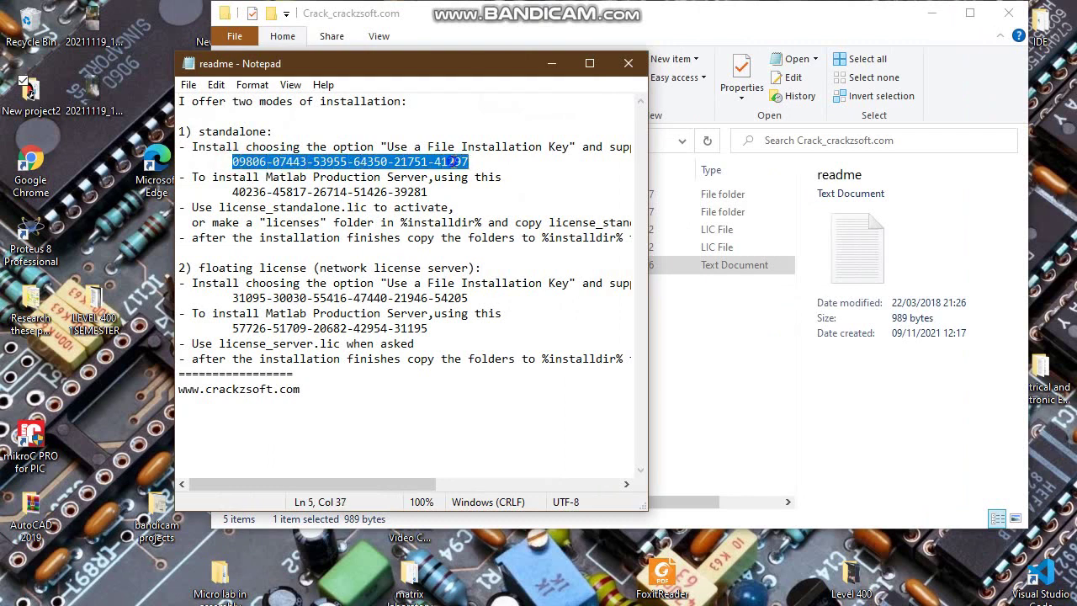
right_click(452, 162)
left_click(493, 214)
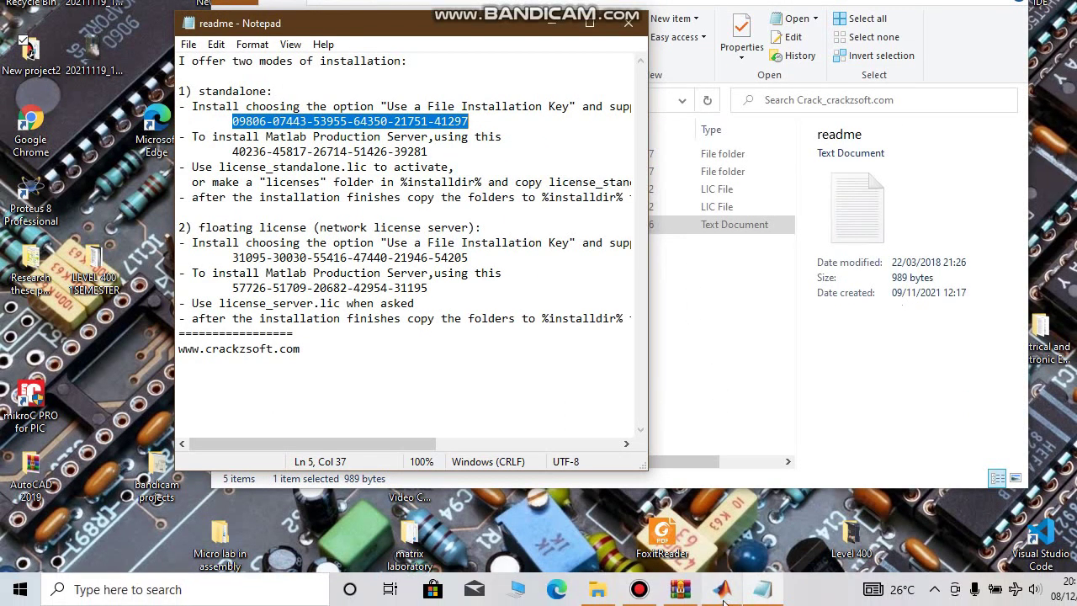
Switch back to the MathWorks installer, paste the file installation key for the license and continue to folder selection
mouse_move(723, 598)
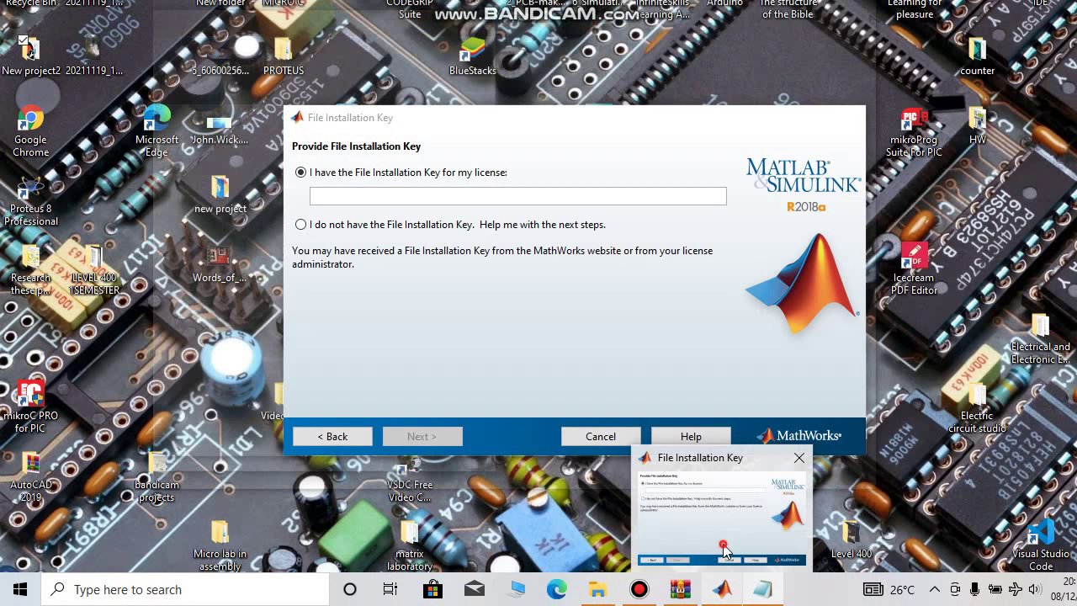
left_click(722, 517)
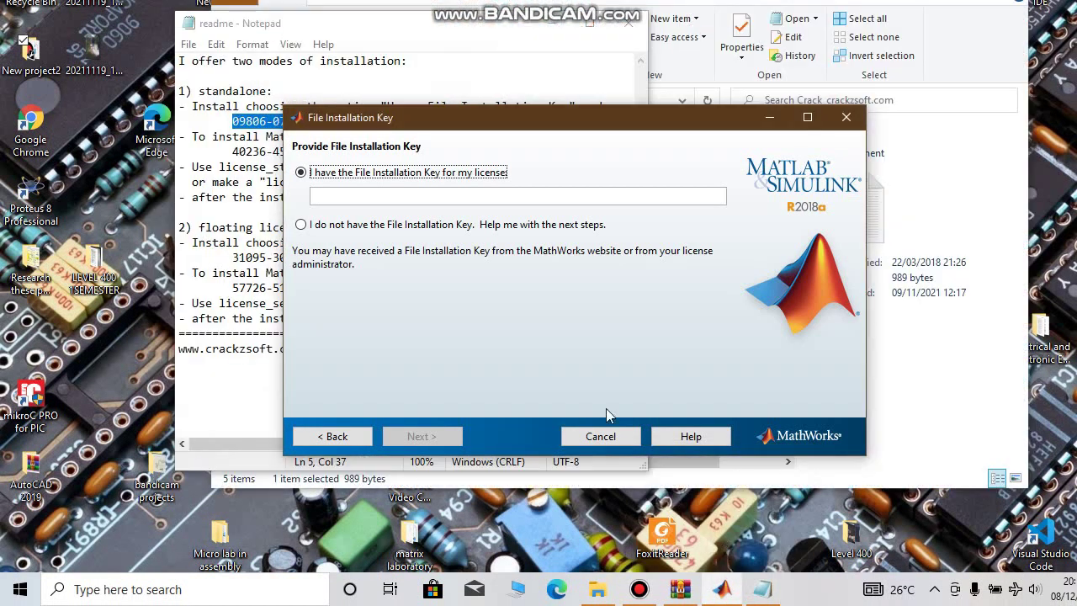
right_click(358, 196)
left_click(407, 244)
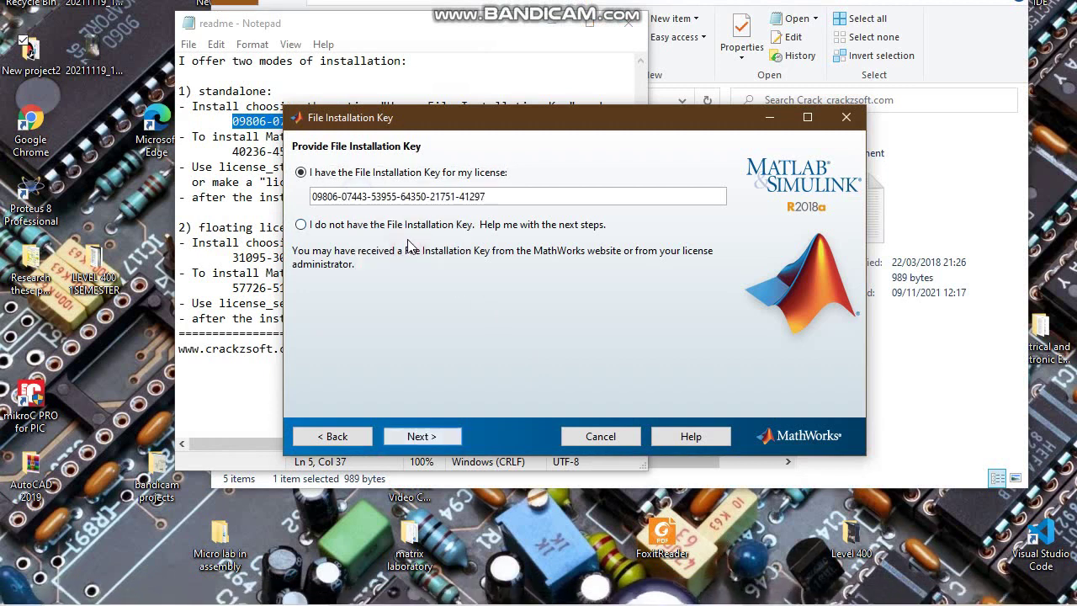
left_click(446, 441)
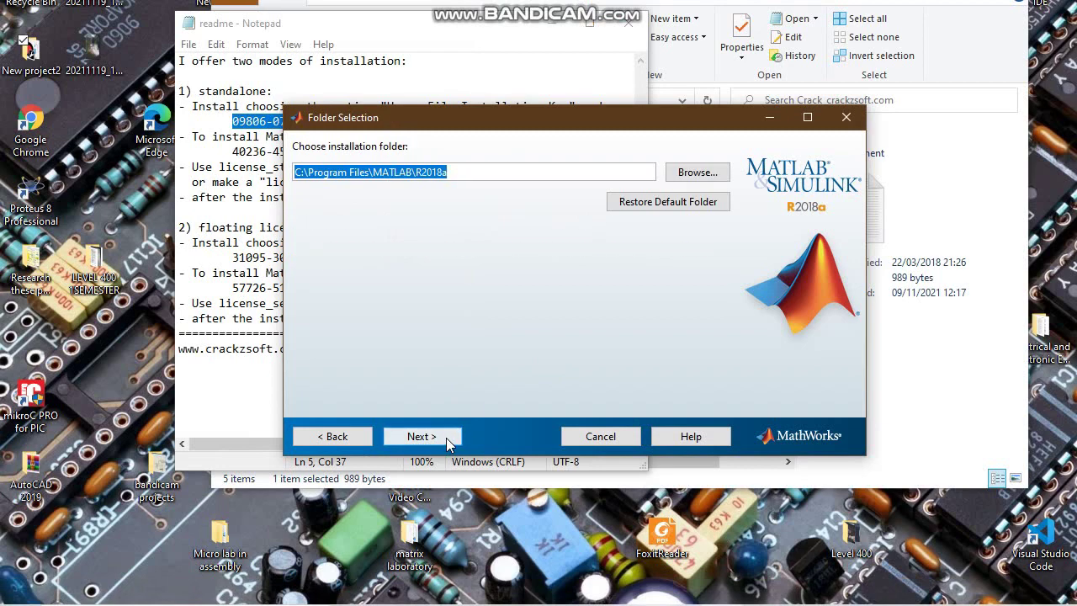
Accept C:\Program Files\MATLAB\R2018a as the installation folder and keep all products selected for installation
left_click(448, 441)
scroll(383, 336, "down", 1)
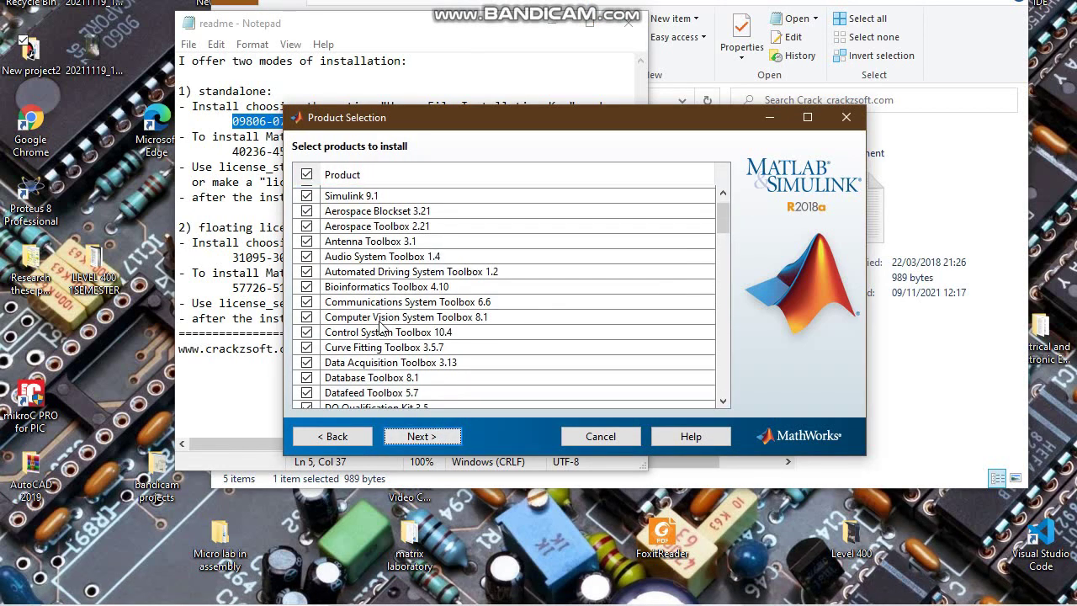
scroll(383, 328, "down", 4)
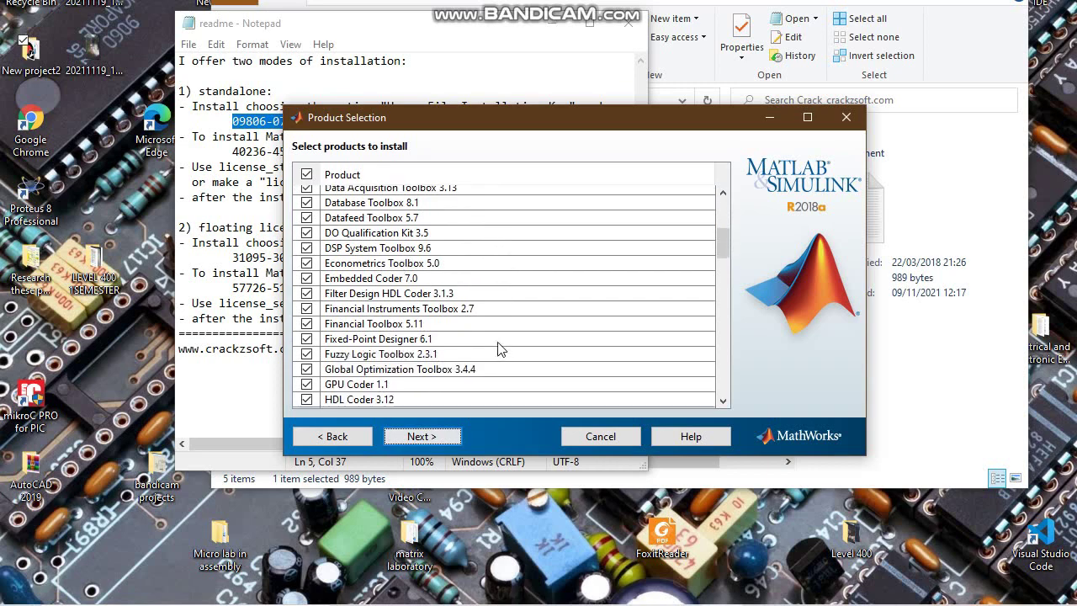
scroll(499, 349, "down", 3)
scroll(472, 385, "up", 2)
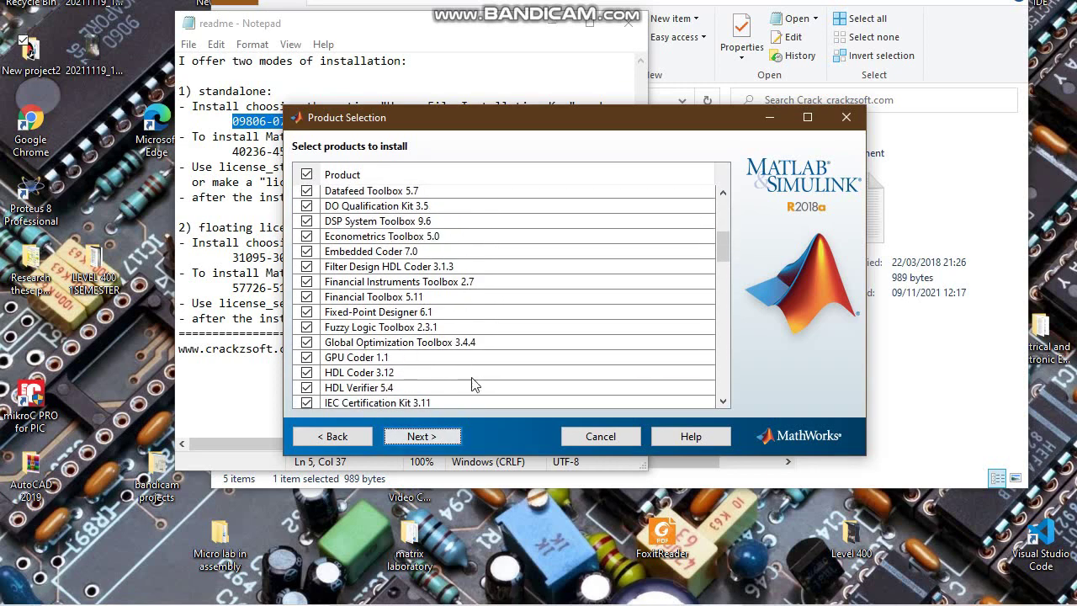
left_click(439, 440)
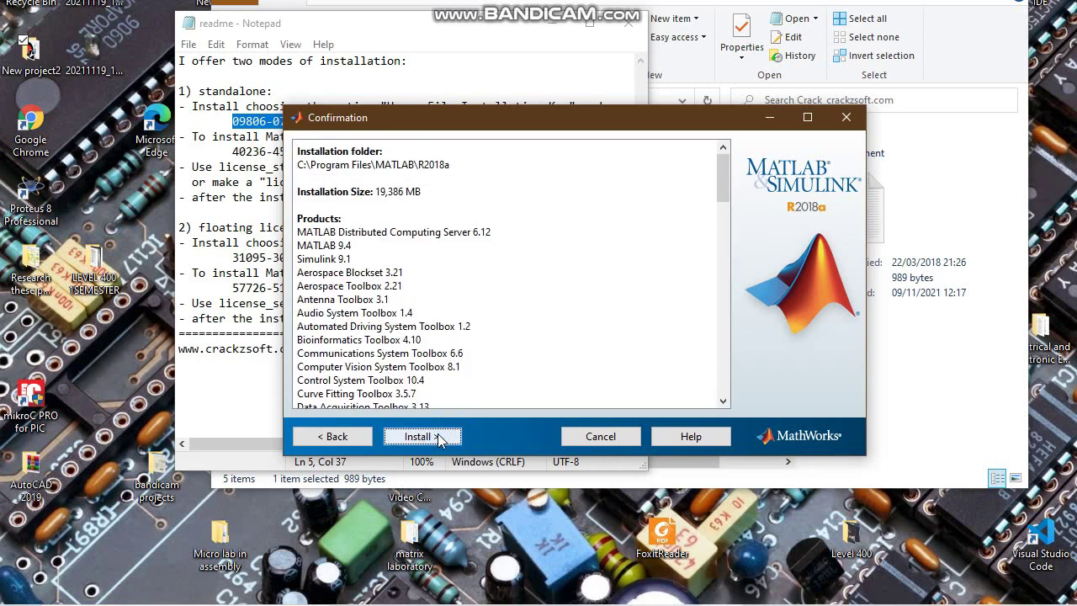
Review the product summary, run the installation through the configuration notes and finish the installer
scroll(439, 327, "down", 10)
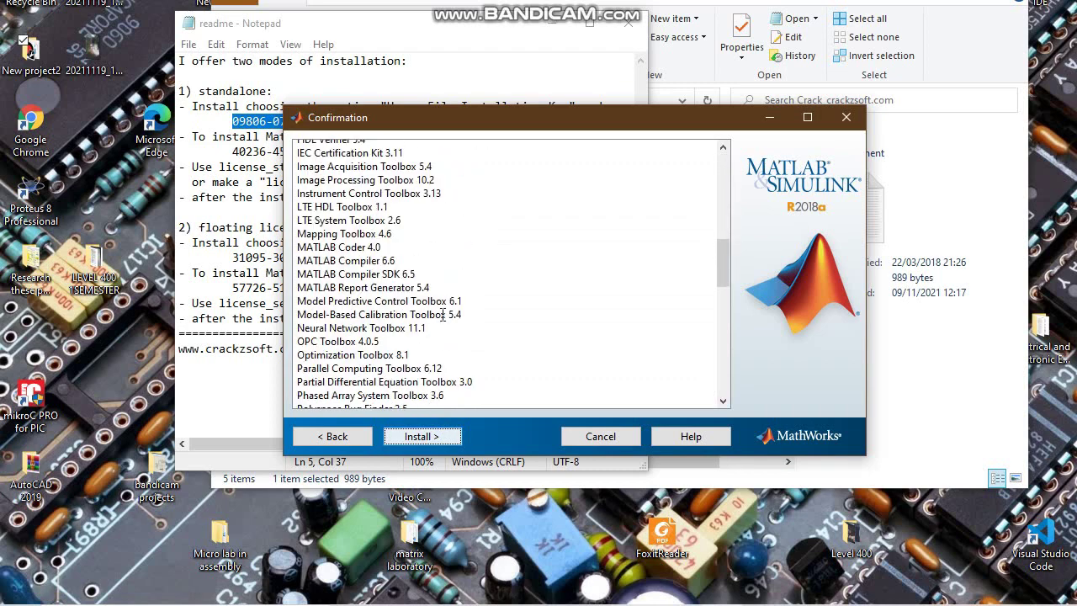
left_click(447, 441)
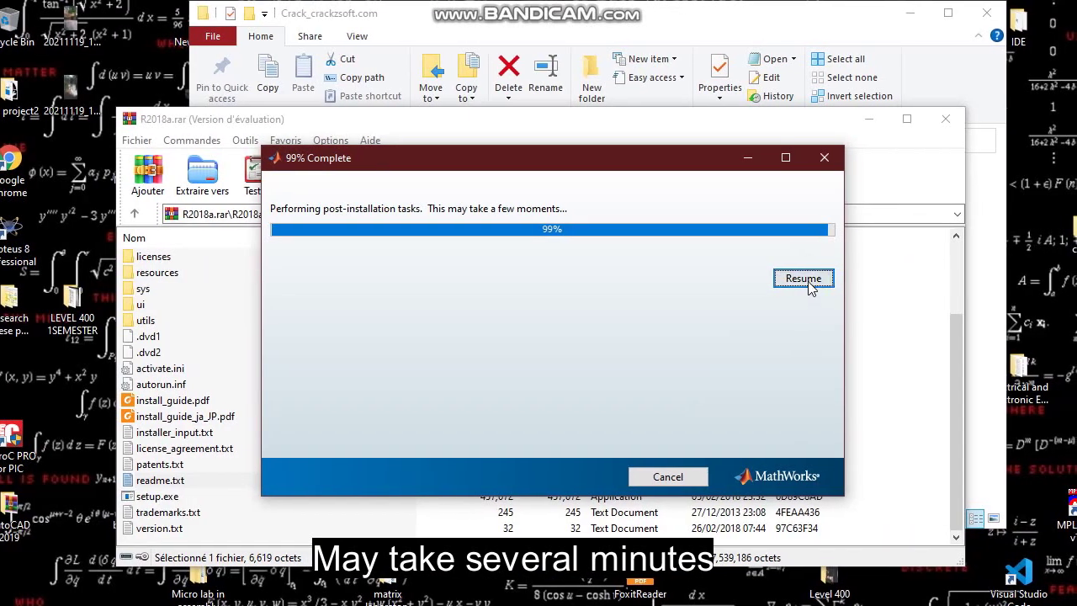
left_click(806, 284)
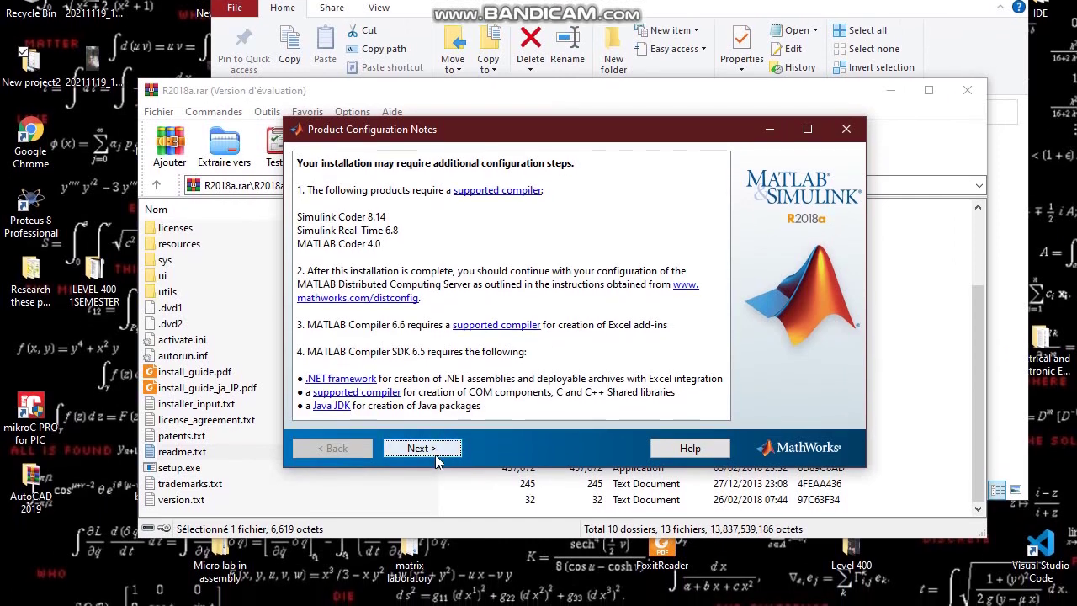
left_click(435, 458)
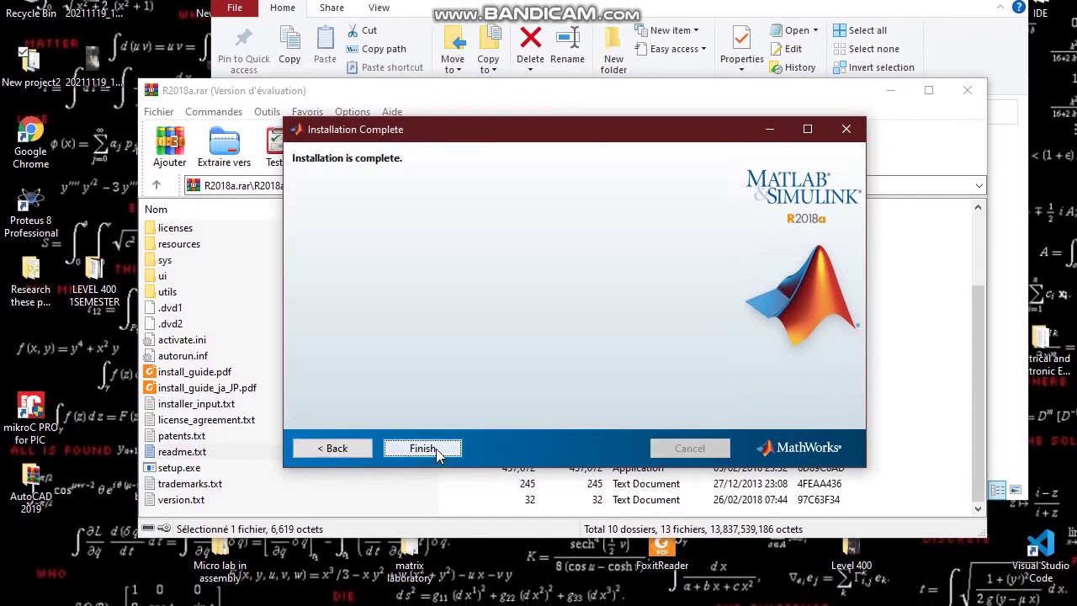
left_click(422, 448)
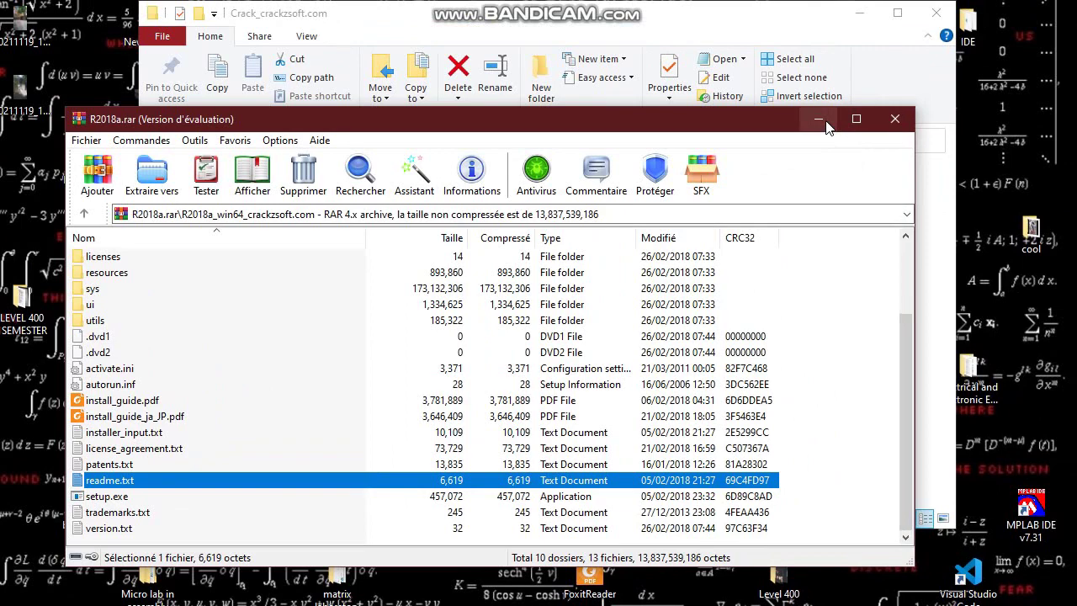
Minimize the archive window and copy license_standalone.lic from the Crack_crackzsoft.com folder
left_click(819, 120)
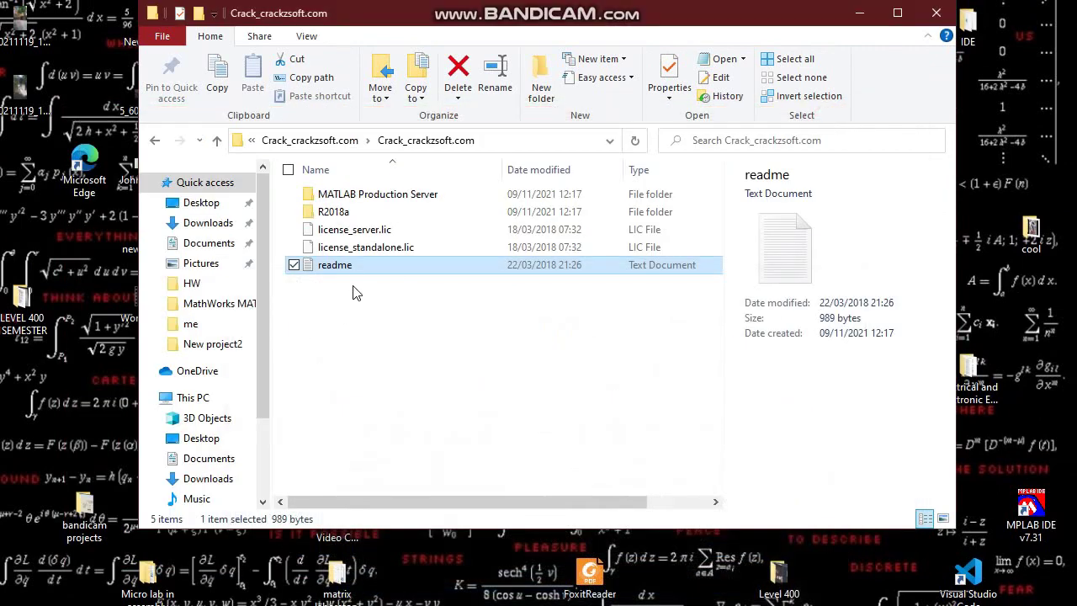
left_click(372, 249)
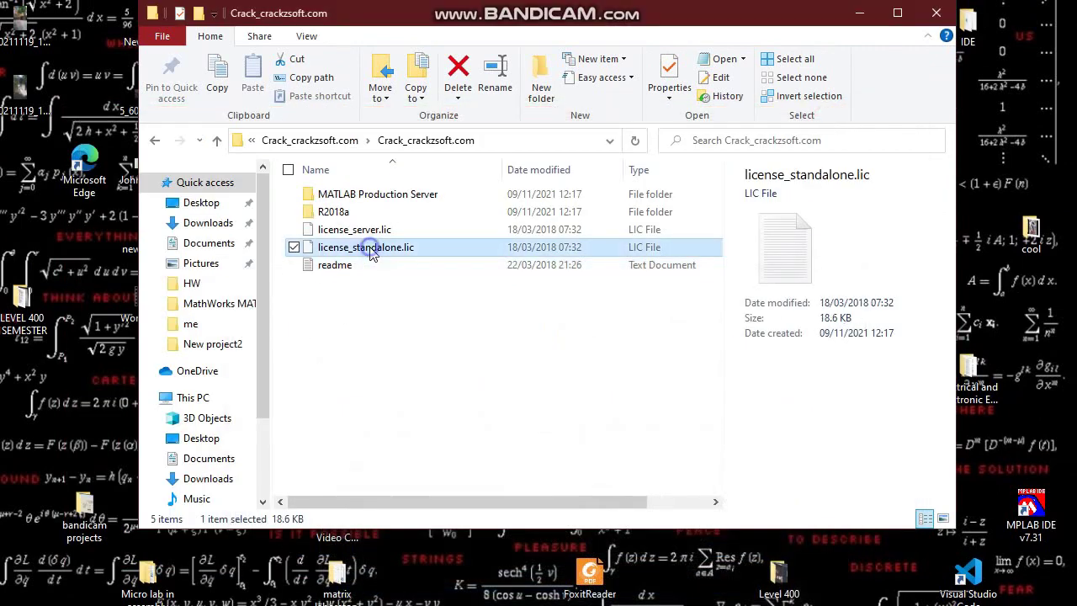
right_click(372, 249)
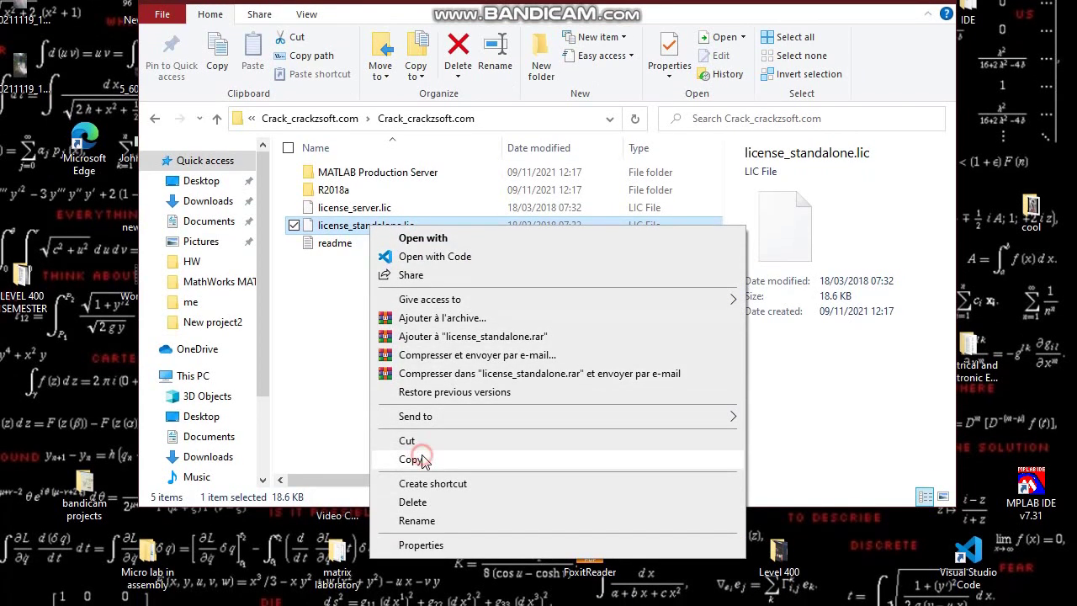
left_click(412, 480)
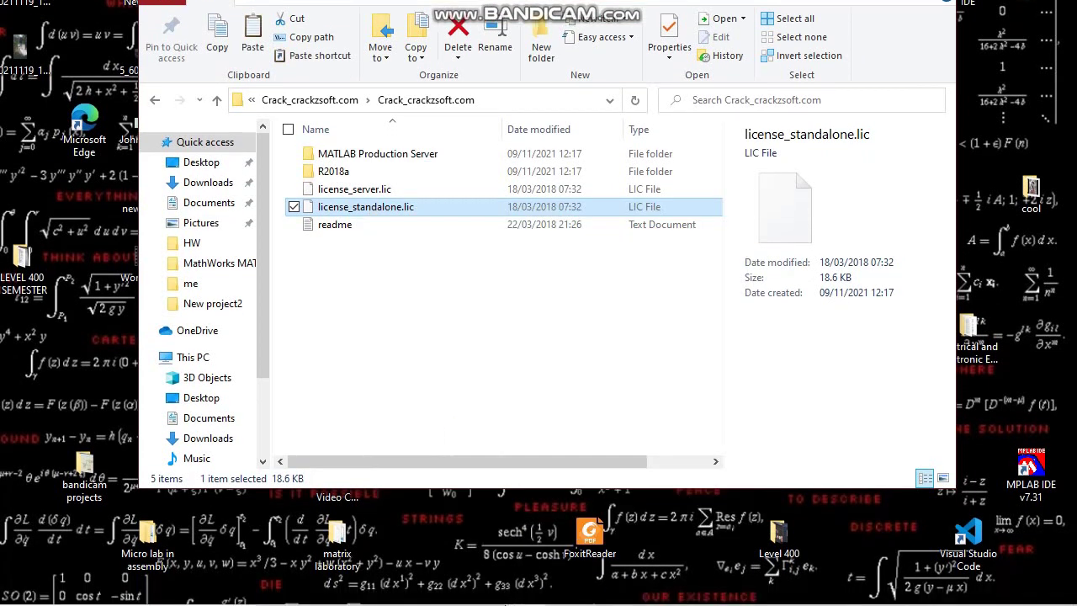
Open the installation folder C:\Program Files\MATLAB\R2018a in another File Explorer window
left_click(448, 594)
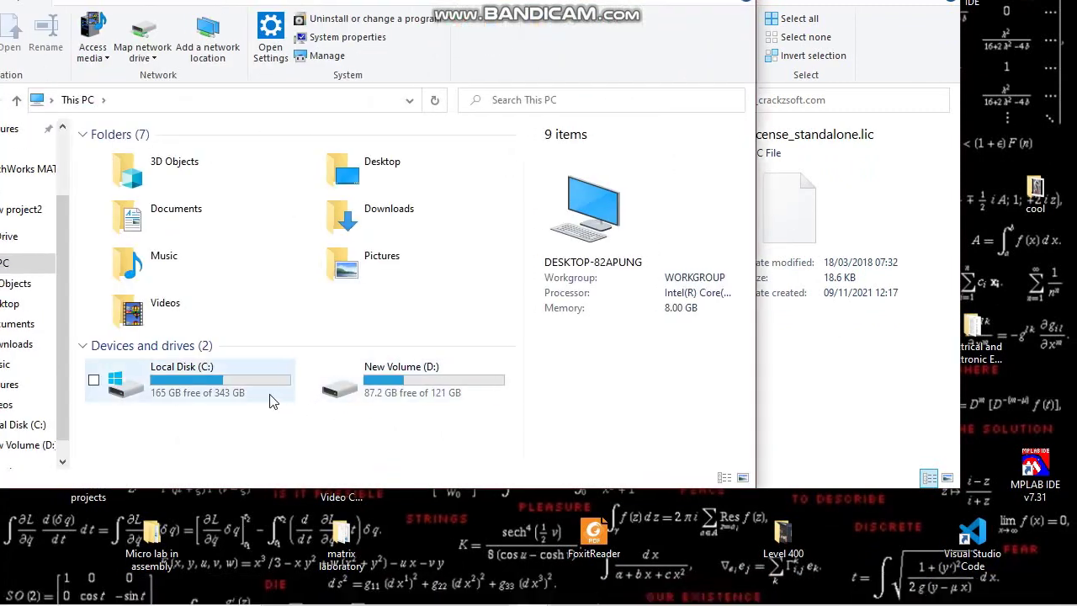
double_click(204, 387)
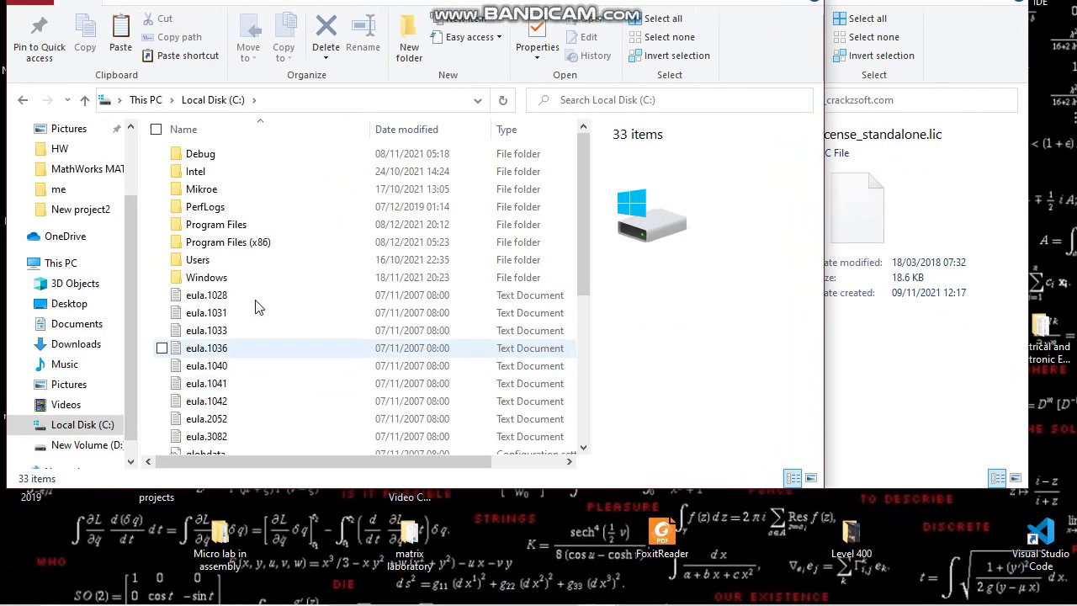
double_click(242, 230)
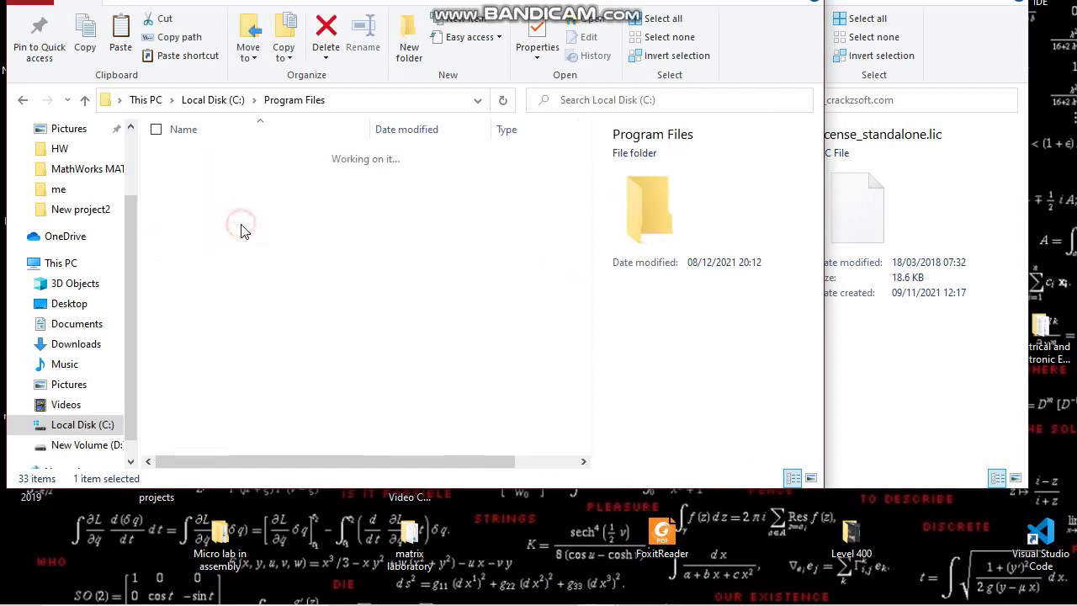
double_click(234, 263)
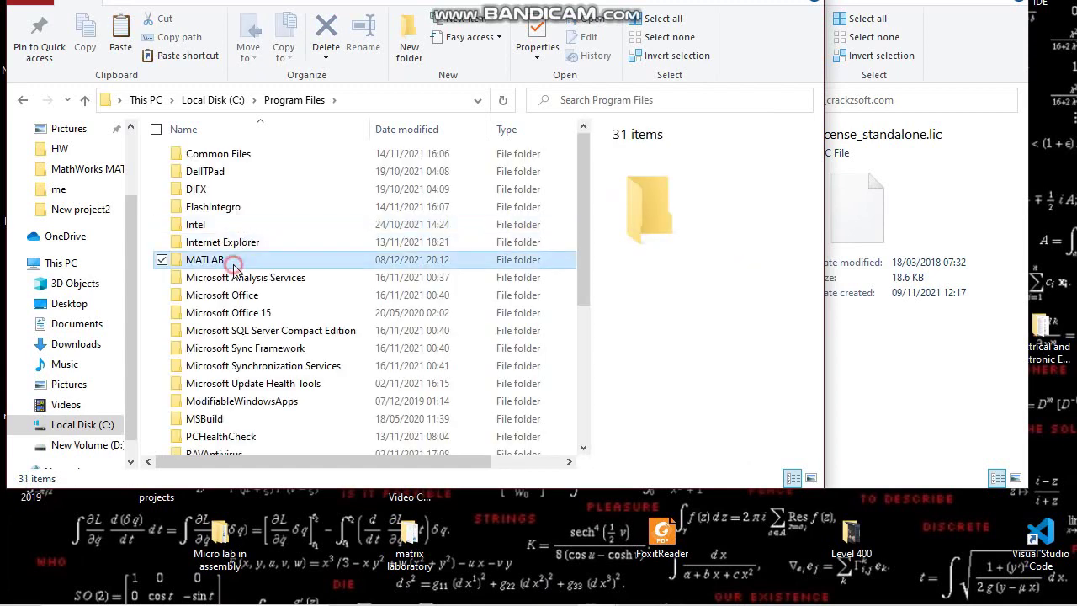
double_click(226, 158)
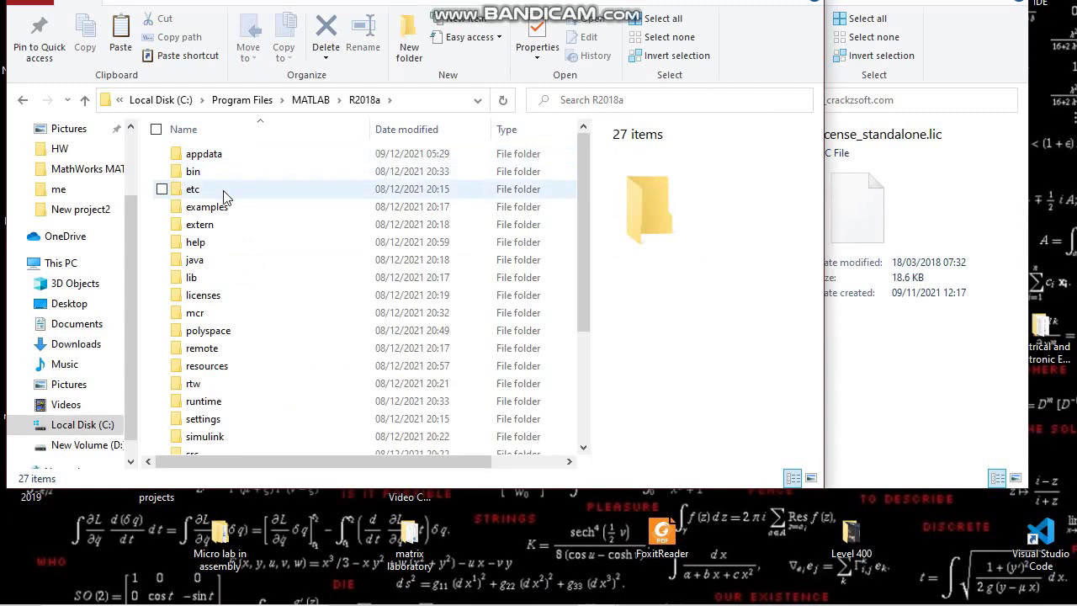
Paste license_standalone.lic into the licenses folder of the R2018a installation, granting administrator permission
double_click(215, 296)
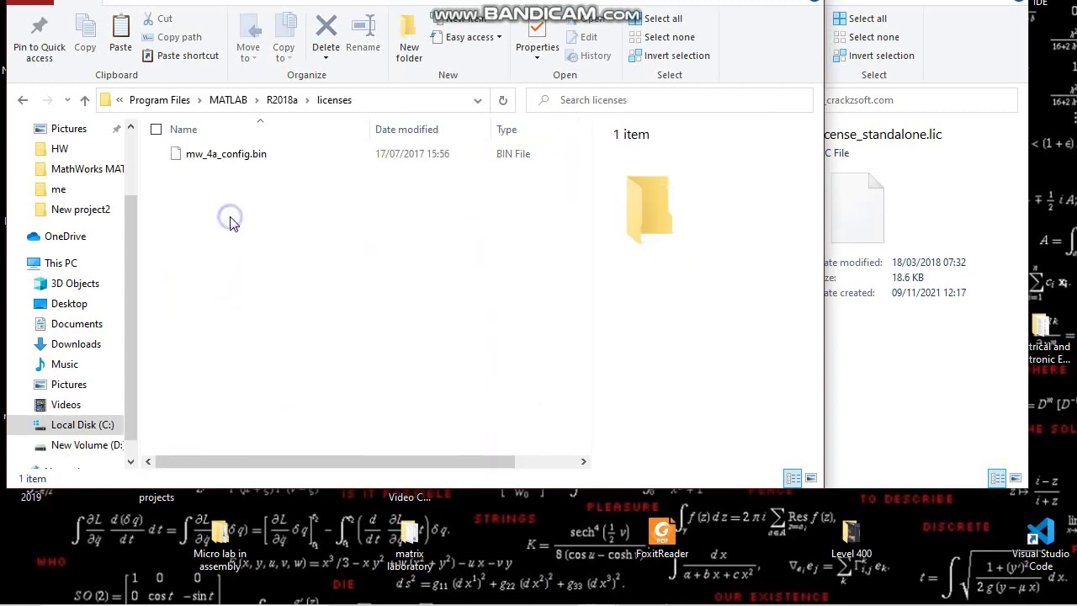
right_click(229, 217)
left_click(270, 334)
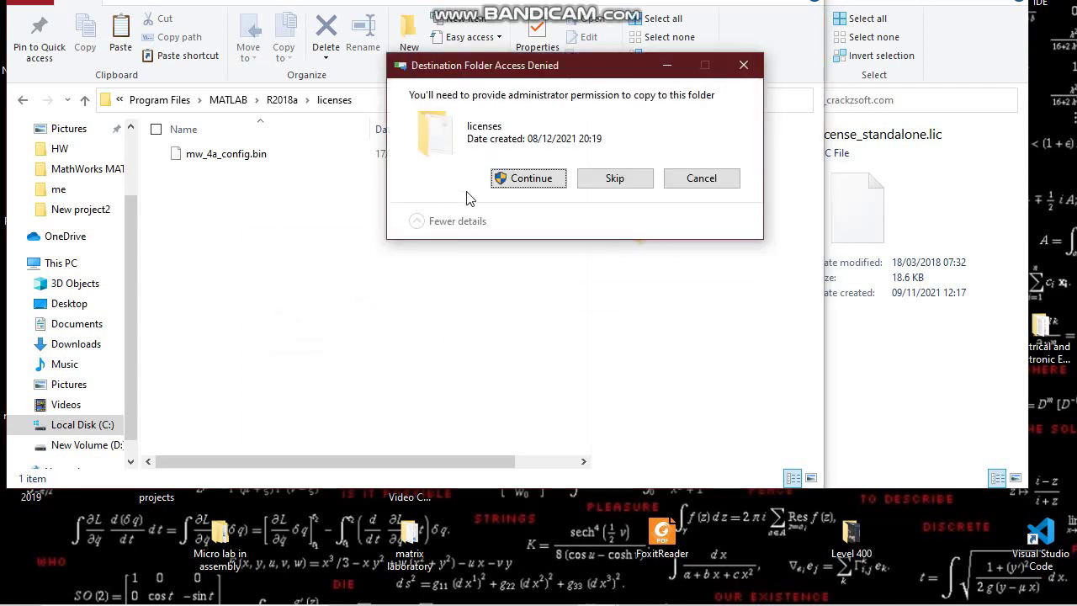
left_click(521, 184)
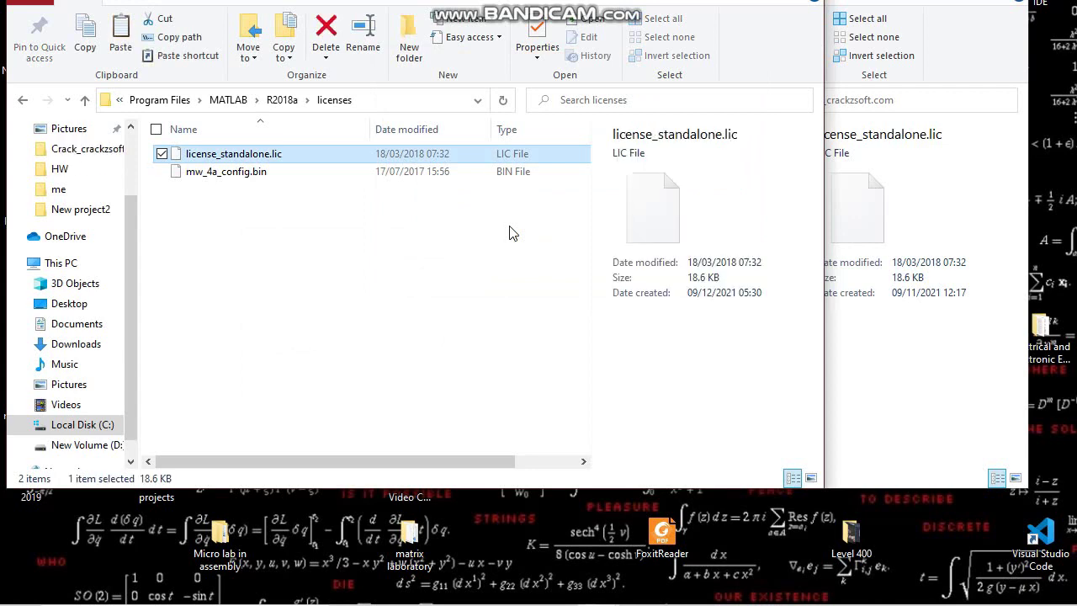
Copy netapi32.dll from the R2018a\bin\win64 subfolder of the Crack_crackzsoft.com folder
left_click(828, 25)
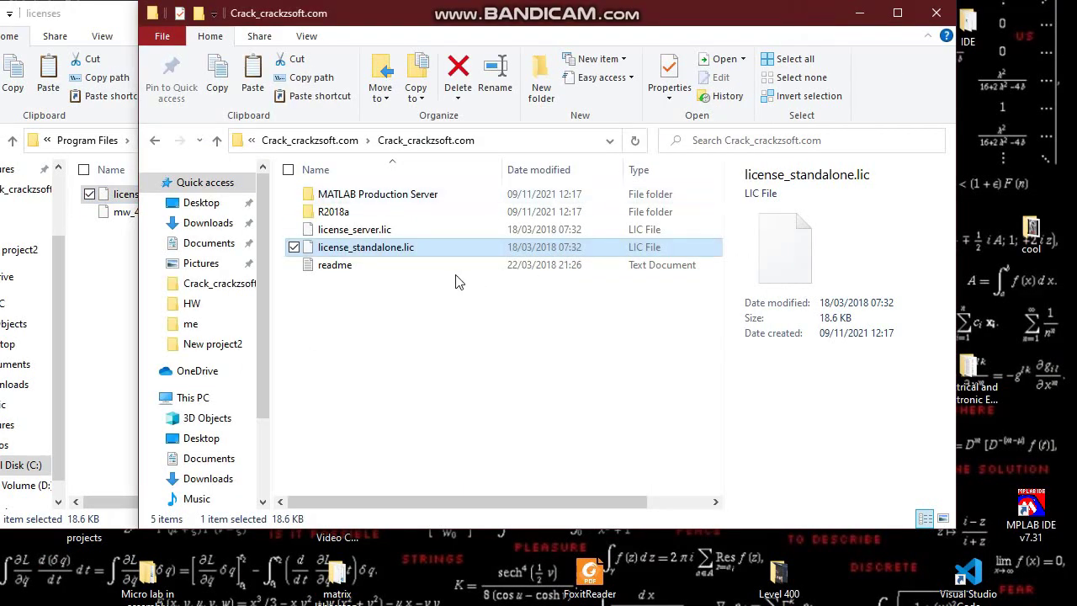
double_click(338, 212)
double_click(334, 207)
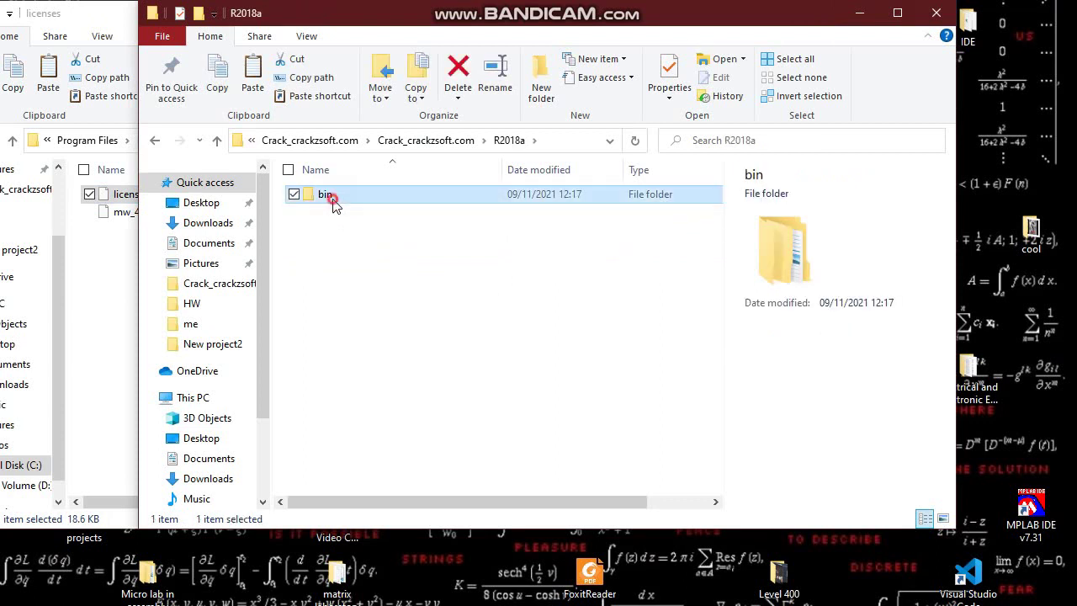
double_click(337, 205)
right_click(337, 202)
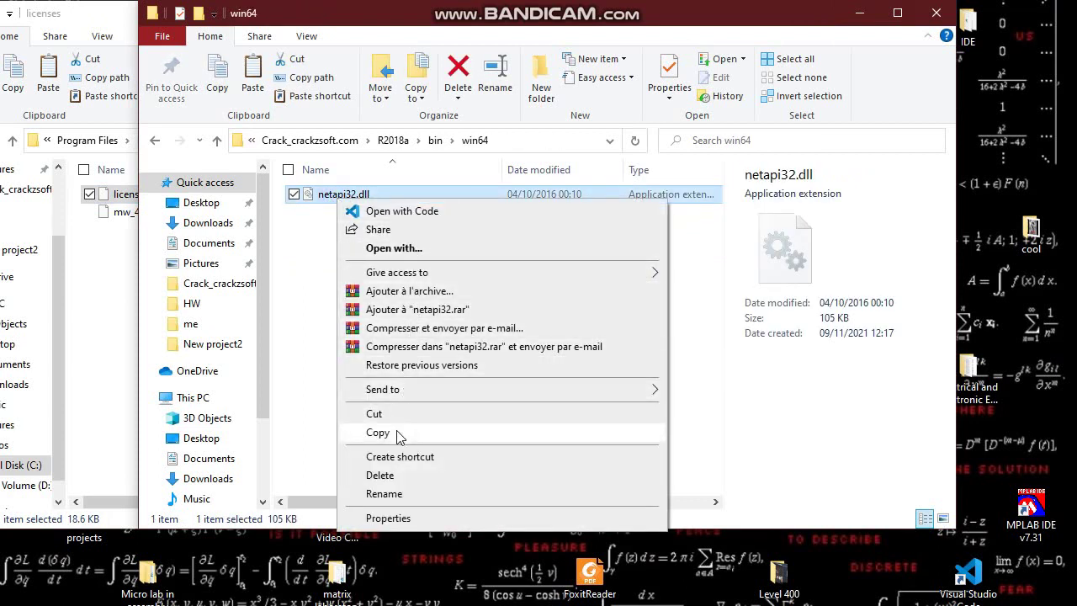
left_click(398, 433)
Return to the MATLAB installation window and open its R2018a\bin\win64 folder
left_click(103, 283)
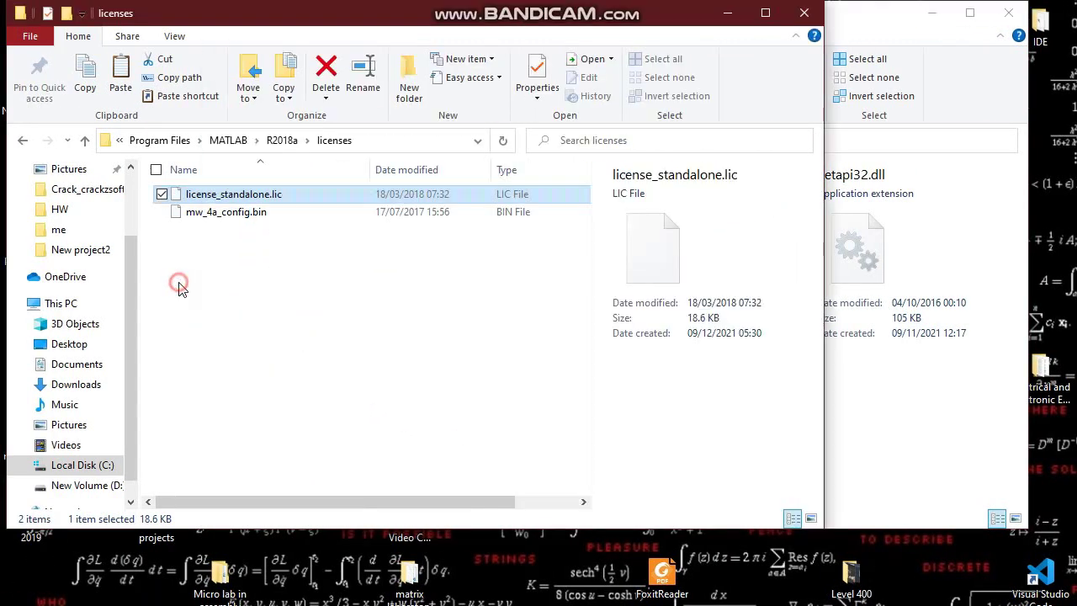
left_click(19, 140)
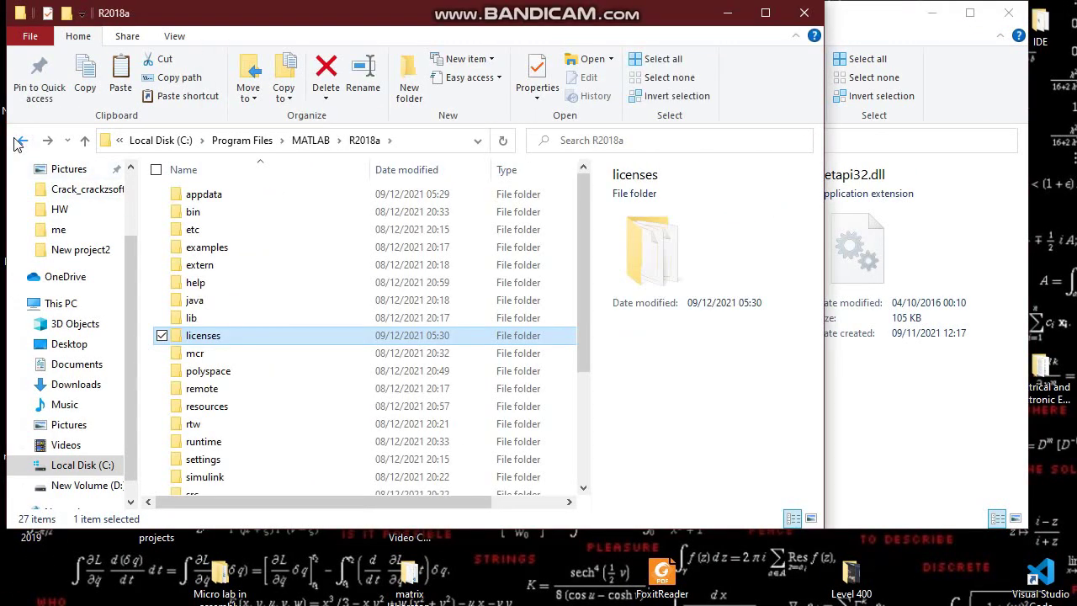
double_click(194, 212)
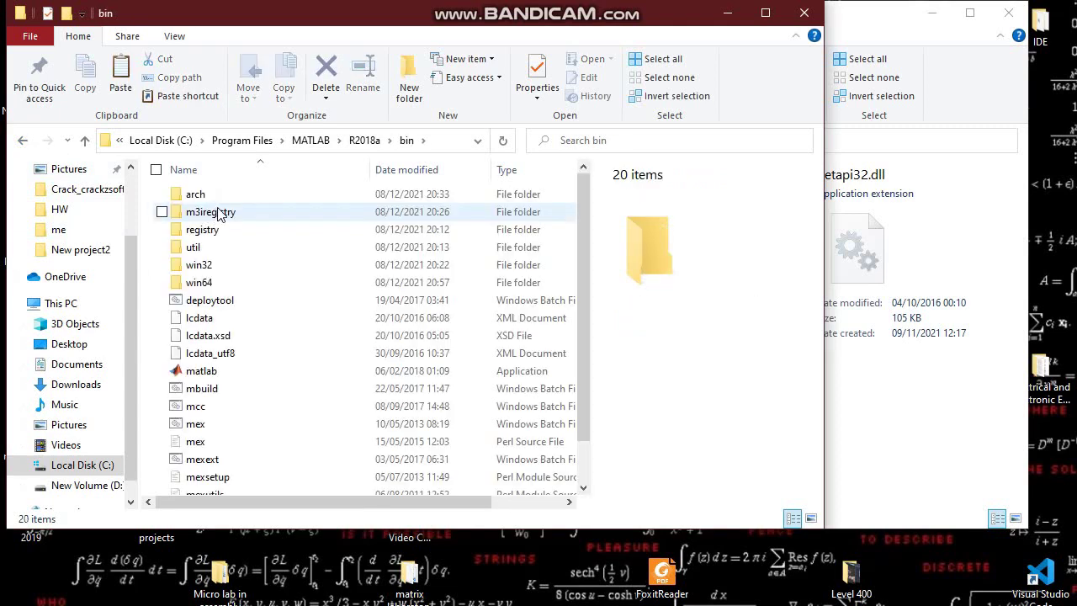
left_click(214, 286)
double_click(215, 286)
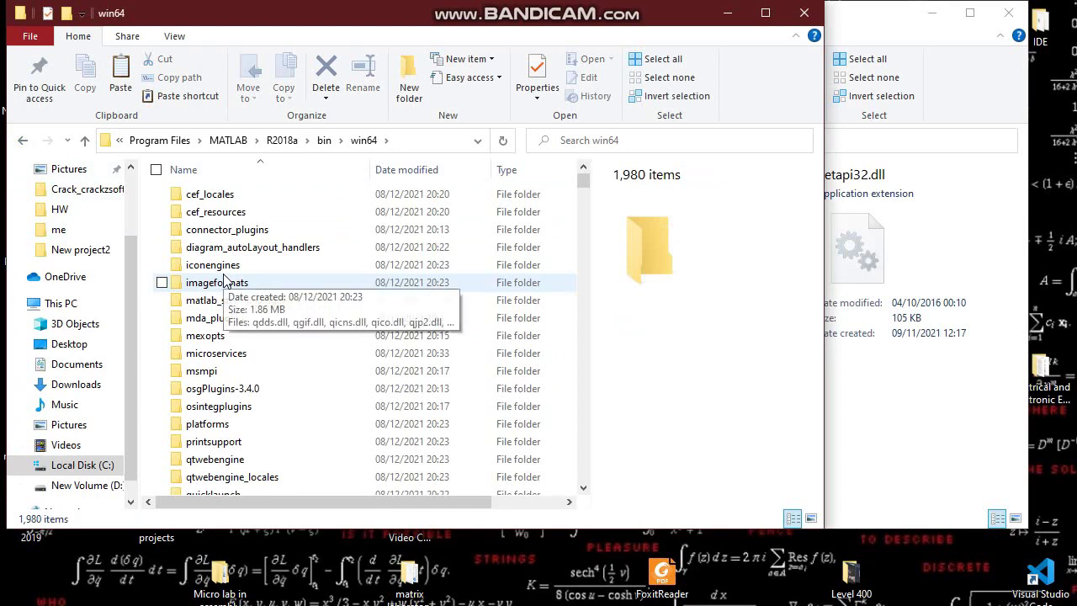
Paste netapi32.dll into the installation's win64 folder, granting administrator permission
scroll(283, 269, "down", 4)
scroll(282, 269, "down", 5)
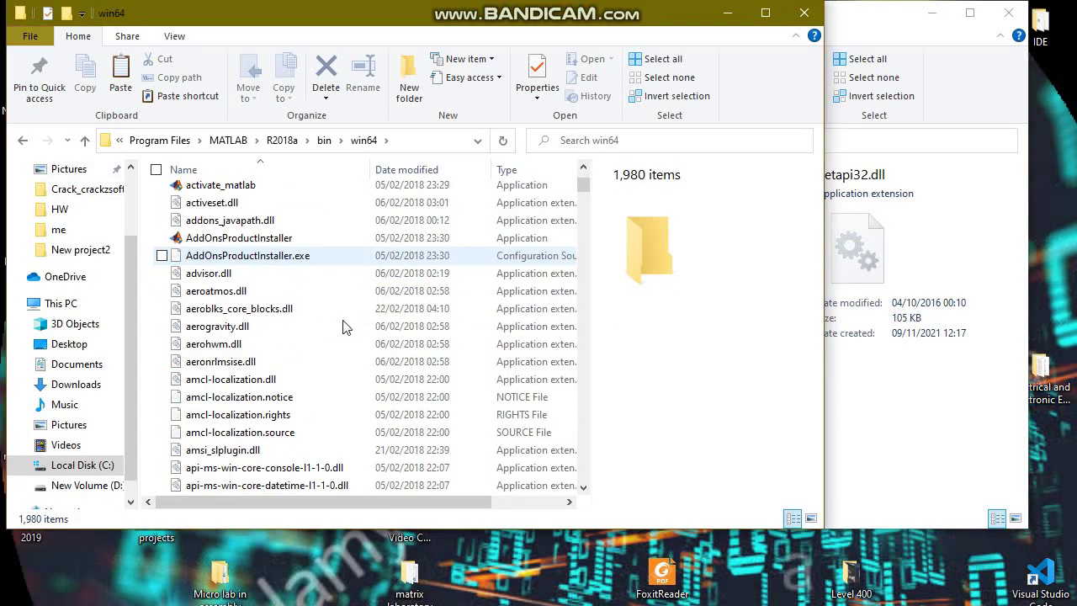
scroll(271, 327, "up", 8)
scroll(273, 327, "down", 8)
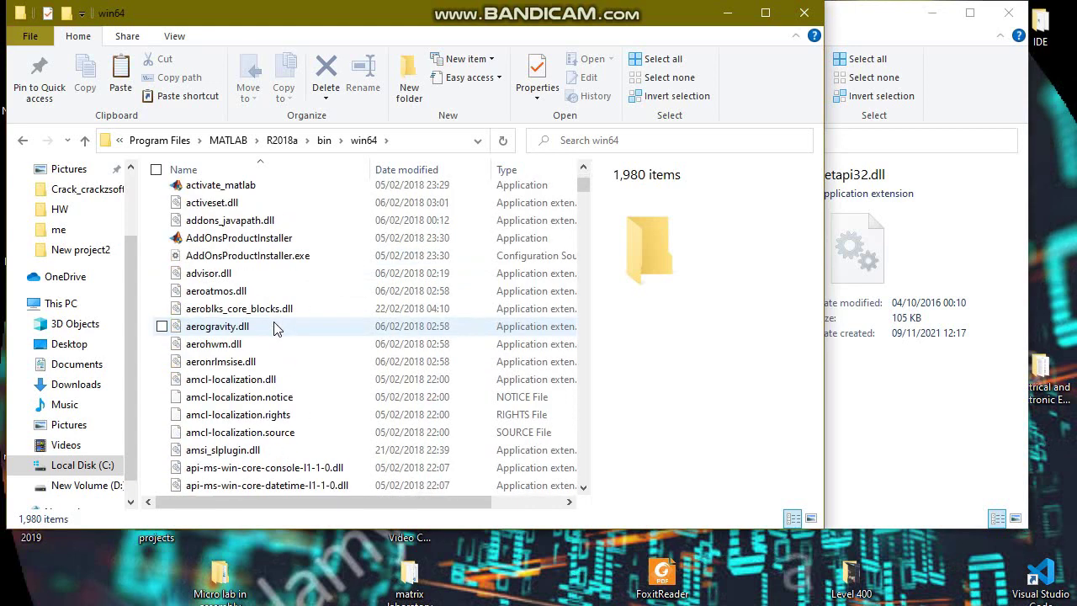
scroll(278, 337, "down", 7)
right_click(656, 391)
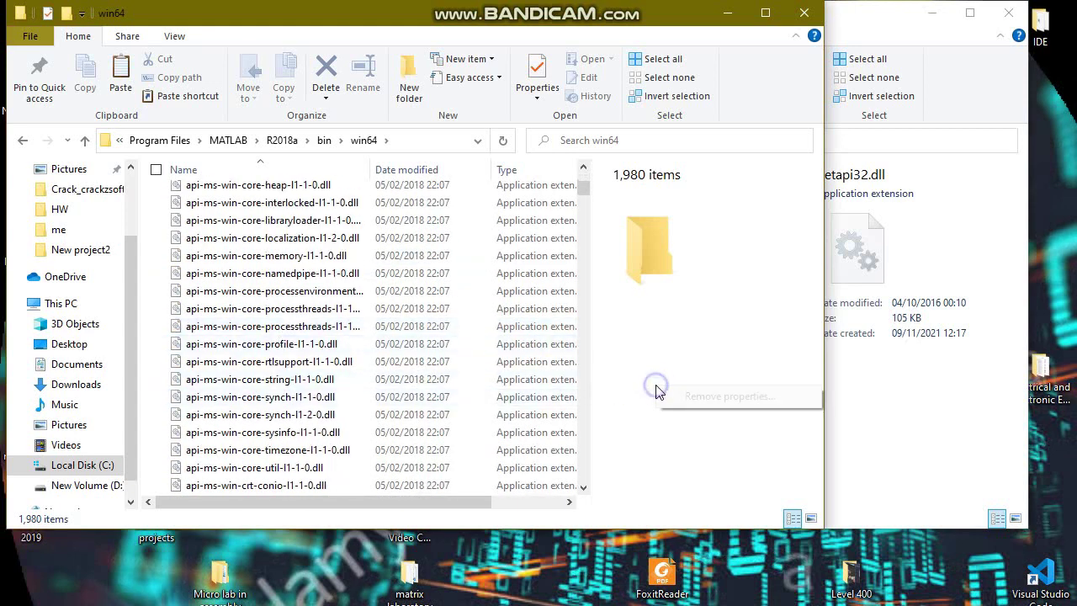
right_click(363, 384)
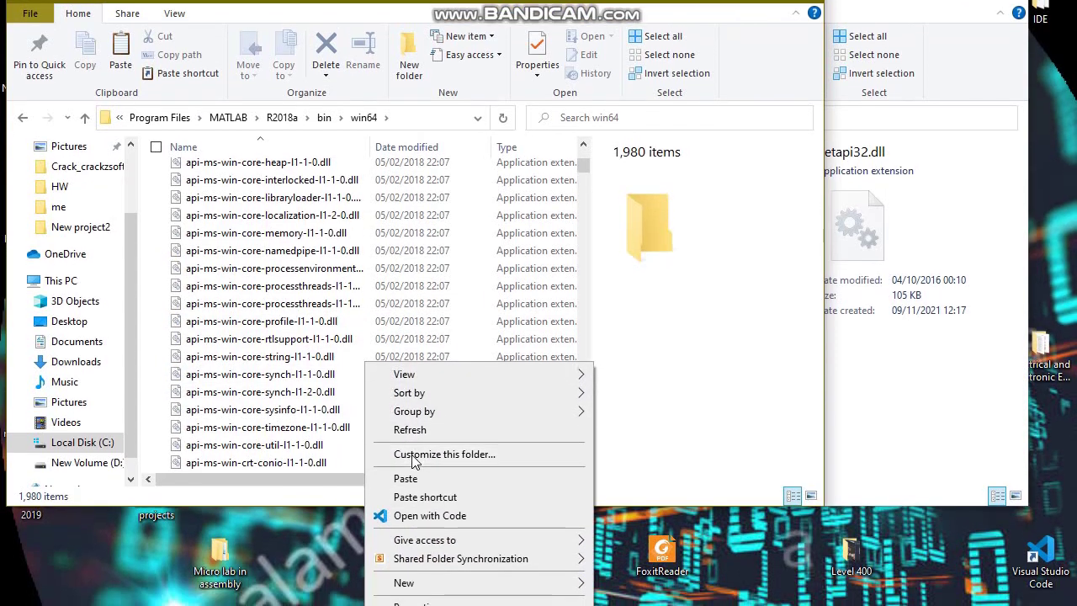
left_click(411, 476)
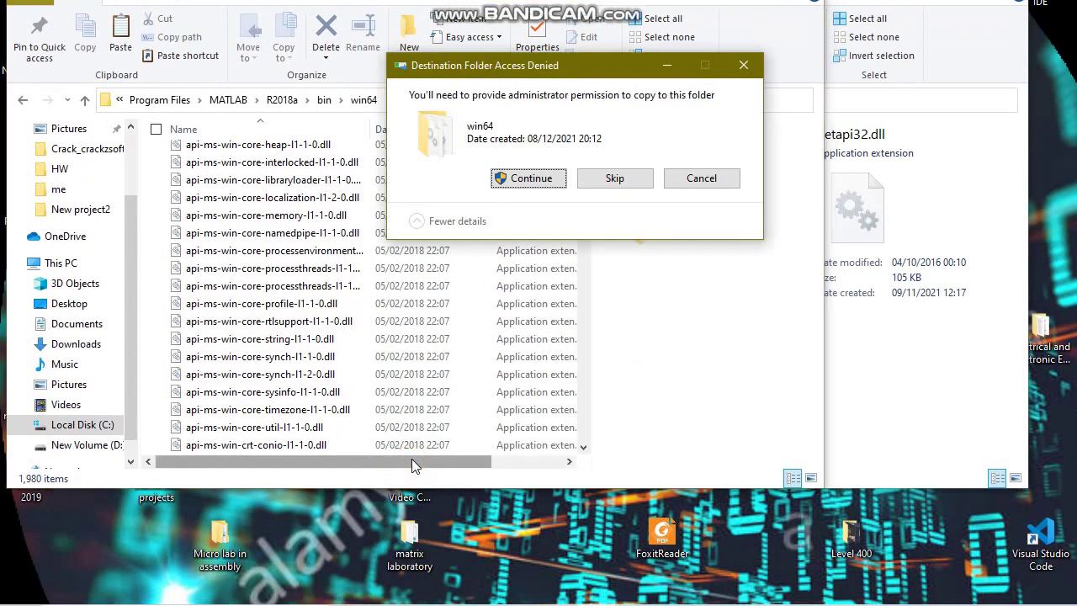
left_click(531, 179)
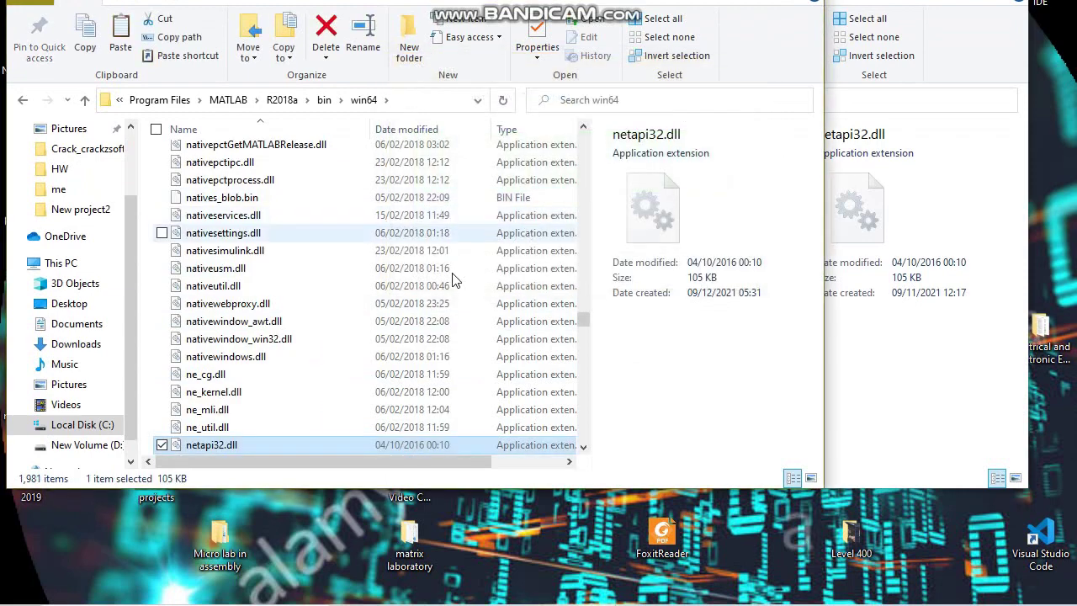
Launch the matlab application from the installation's bin folder and create a new blank script in MATLAB
scroll(509, 284, "up", 10)
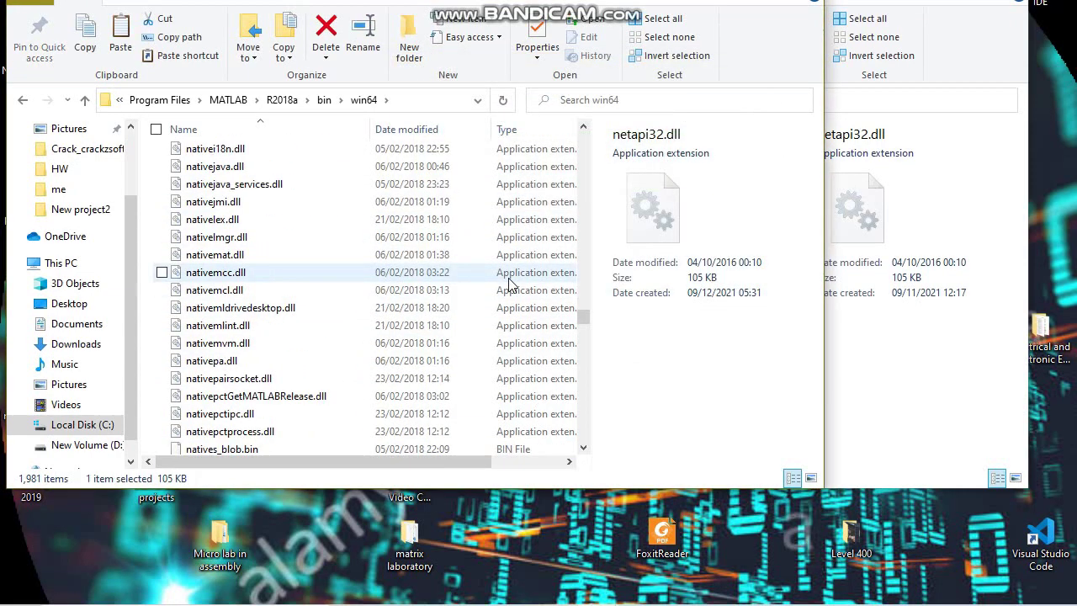
left_click_drag(582, 313, 586, 160)
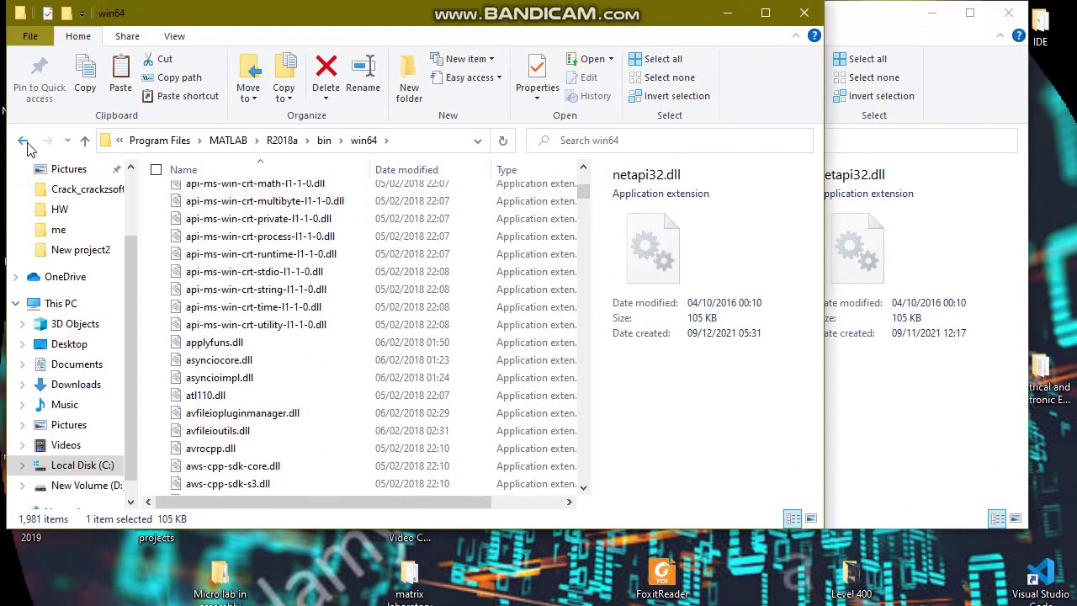
left_click(24, 101)
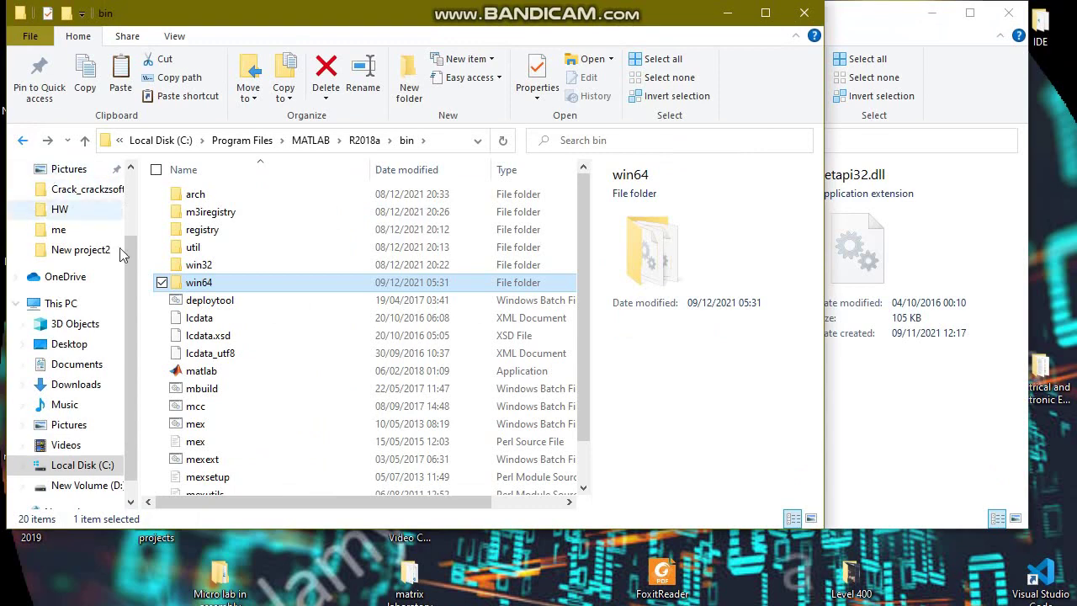
left_click(252, 370)
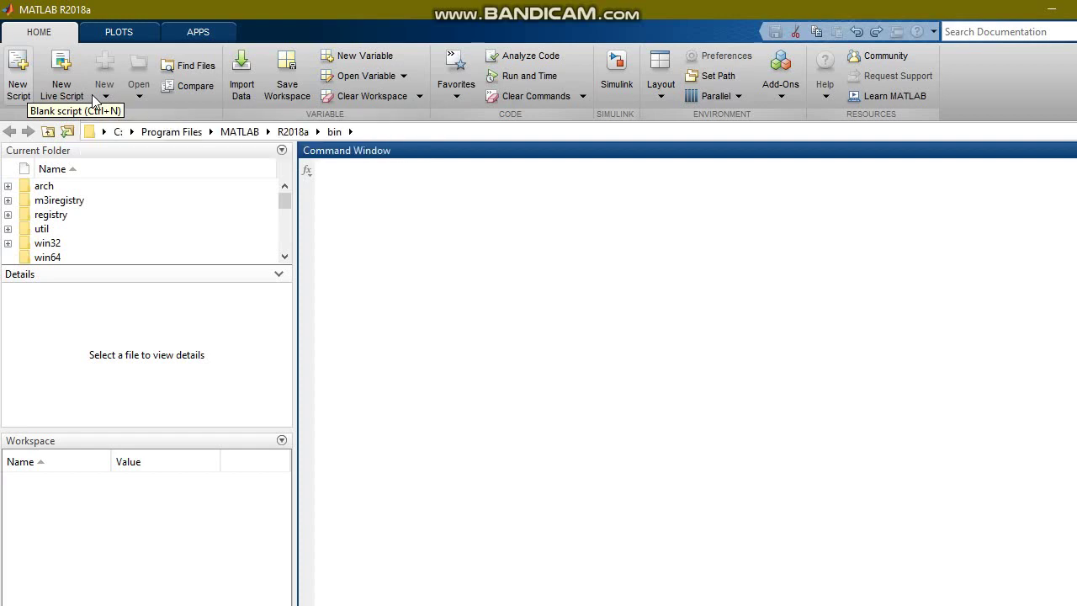
key("ctrl+n")
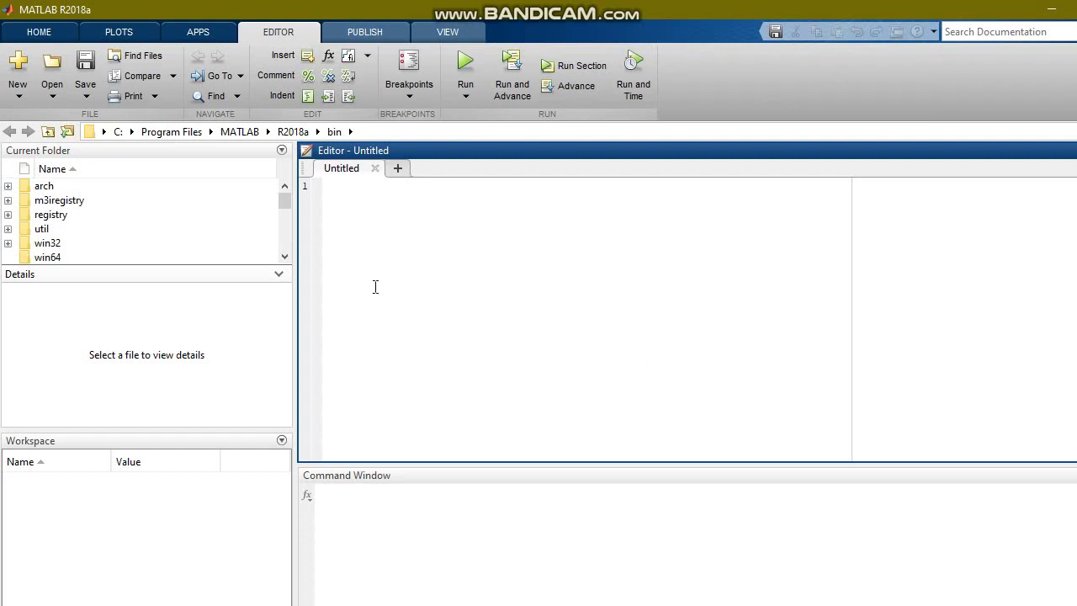